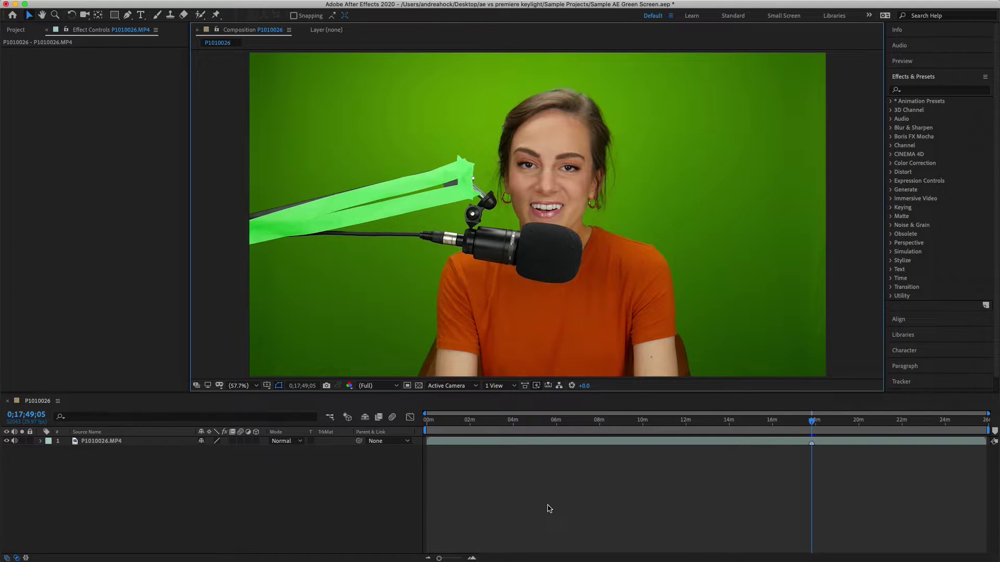
# Step: Select the footage layer, scrub through its frames, then jump back to the 18-minute marker
pyautogui.click(503, 442)
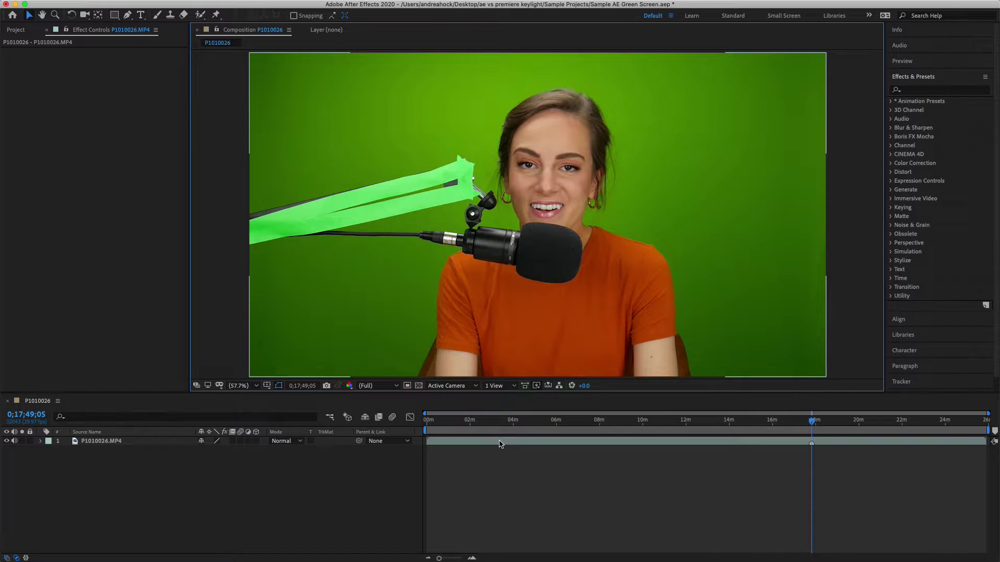
pyautogui.click(517, 423)
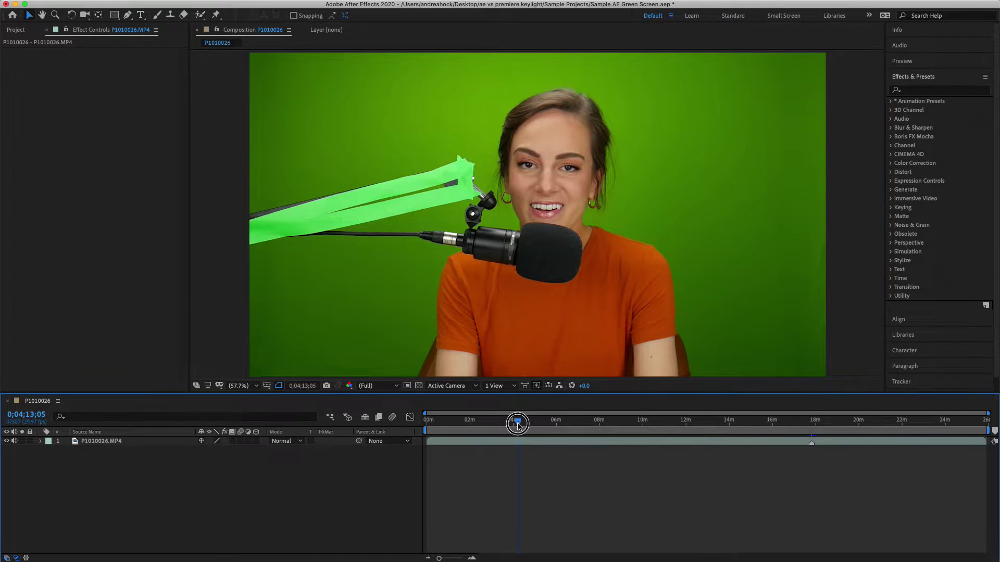
pyautogui.moveTo(517, 423); pyautogui.dragTo(545, 421)
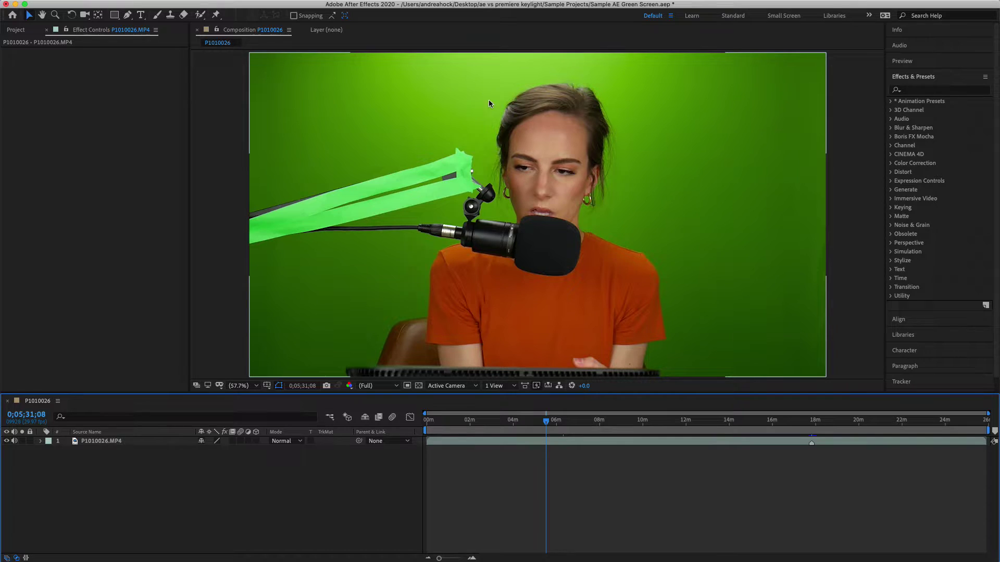
pyautogui.press('k')
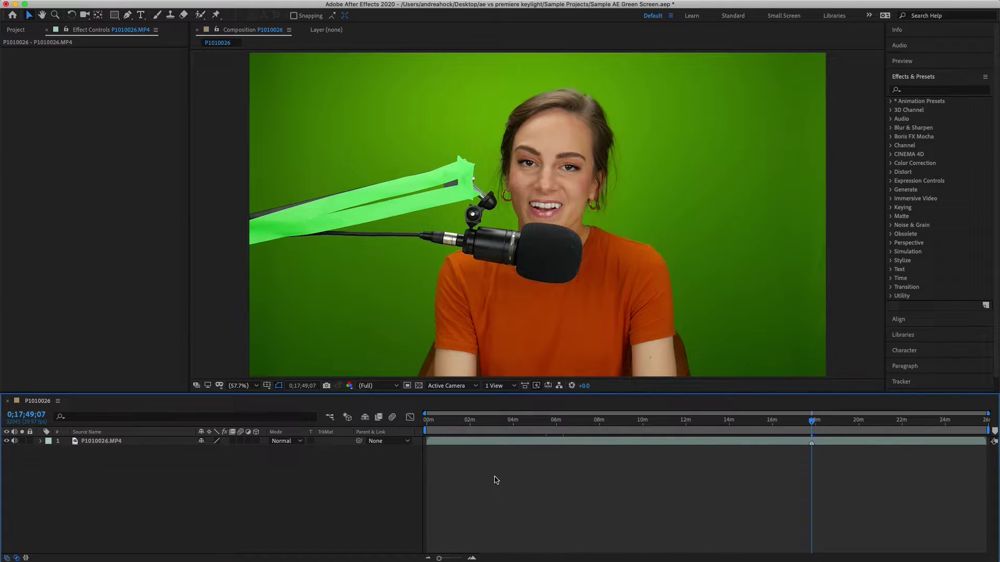
# Step: Create a Pale Gray-Royal Blue radial-gradient solid and move it below P1010026.MP4
pyautogui.rightClick(316, 463)
pyautogui.moveTo(347, 473)
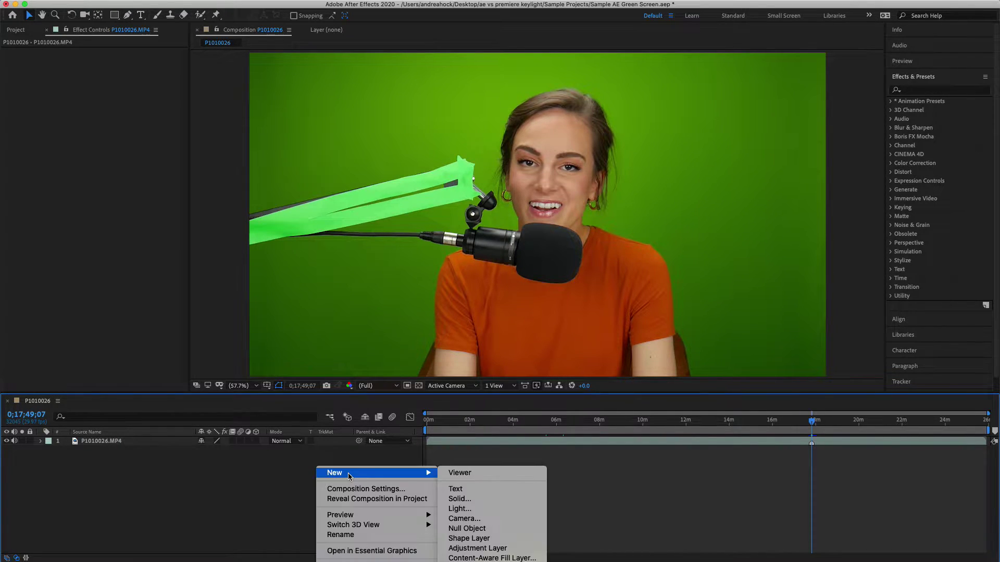
pyautogui.click(460, 499)
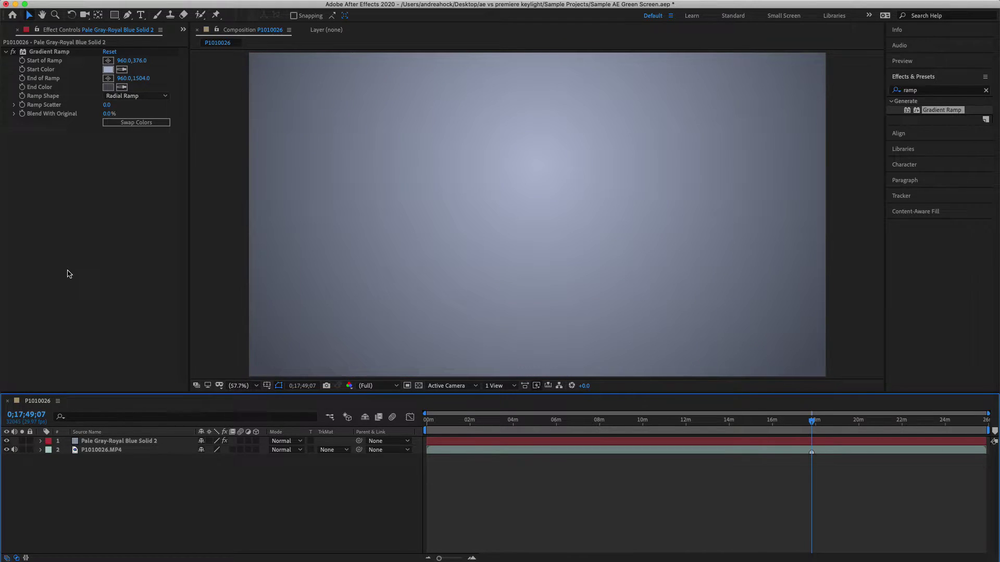
pyautogui.click(465, 214)
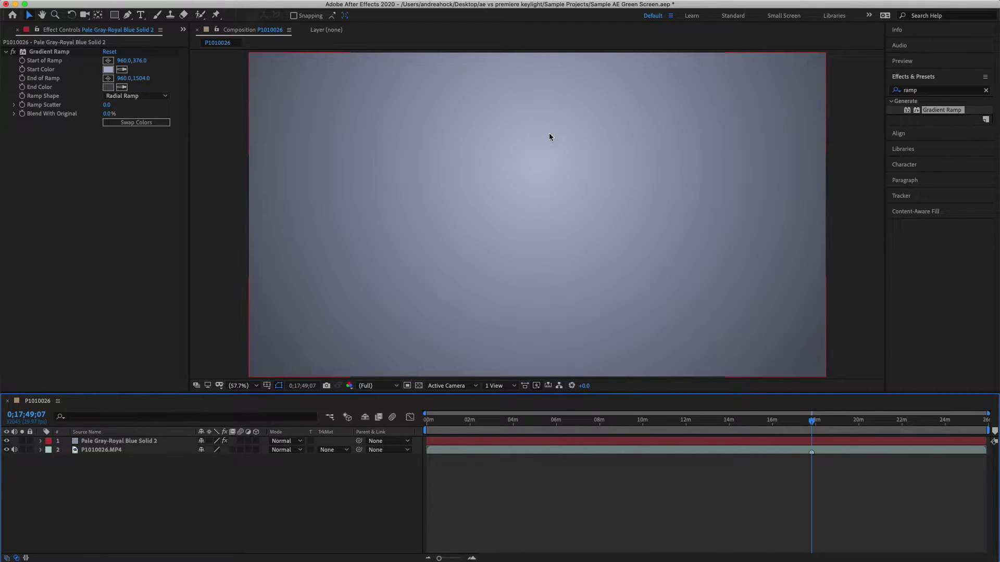
pyautogui.moveTo(138, 442); pyautogui.dragTo(142, 471)
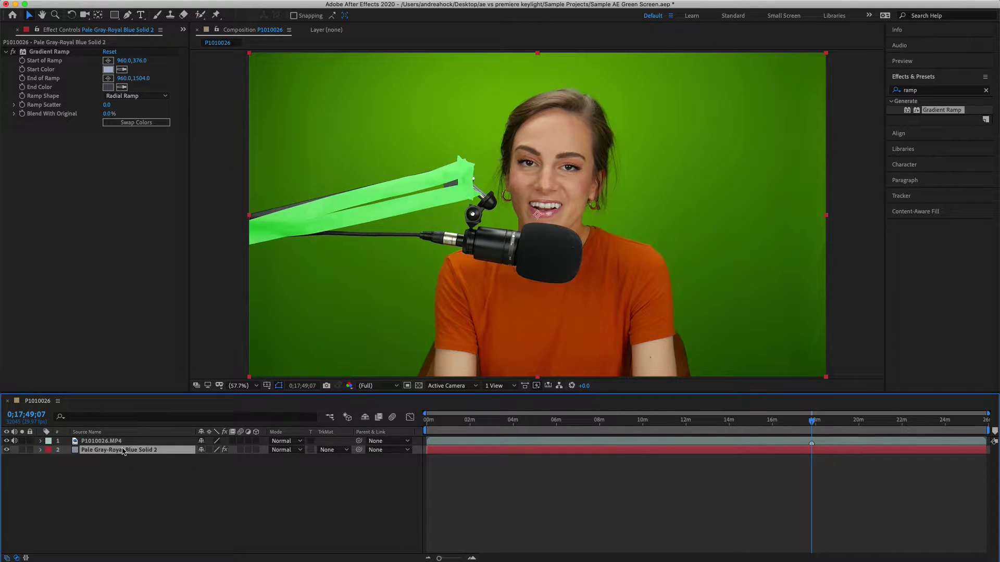
pyautogui.click(219, 500)
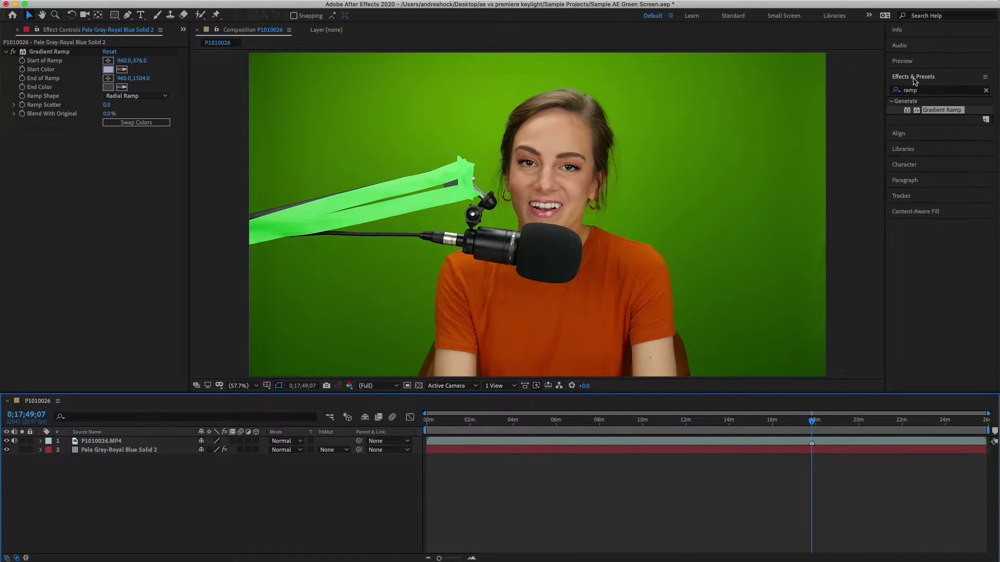
# Step: Search 'key' in Effects & Presets and apply Keylight (1.2) to the footage layer
pyautogui.click(930, 90)
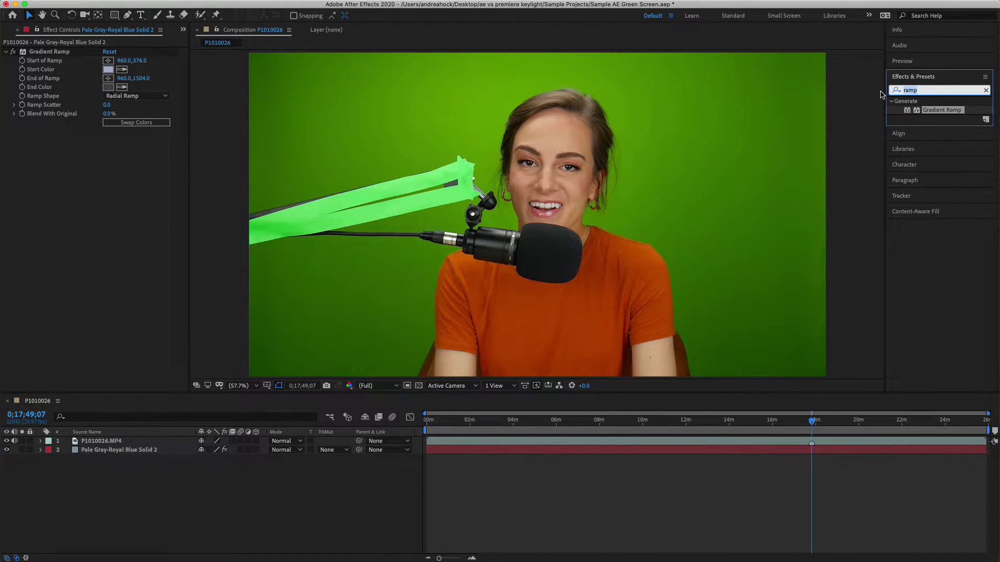
pyautogui.write('key')
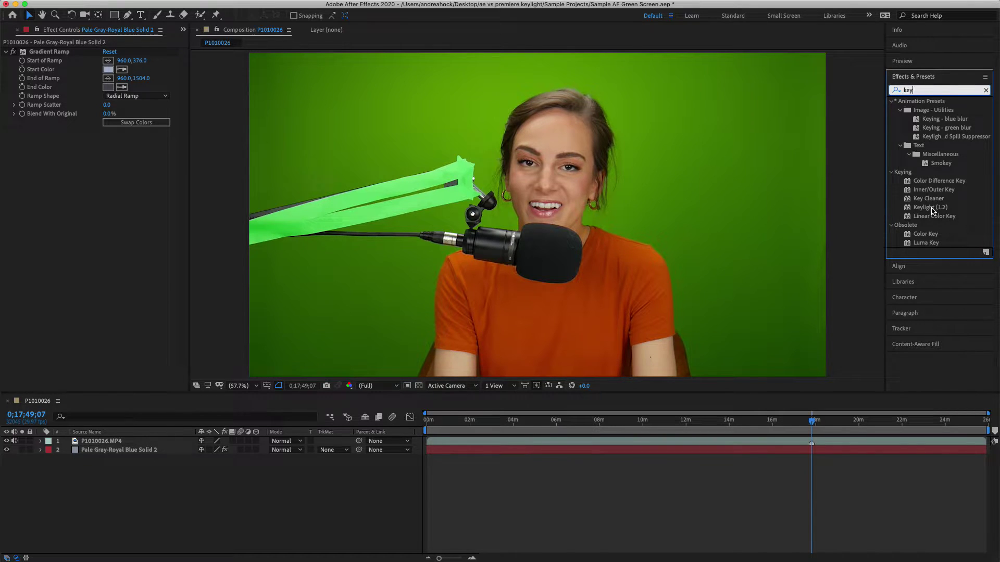
pyautogui.moveTo(939, 210); pyautogui.dragTo(706, 260)
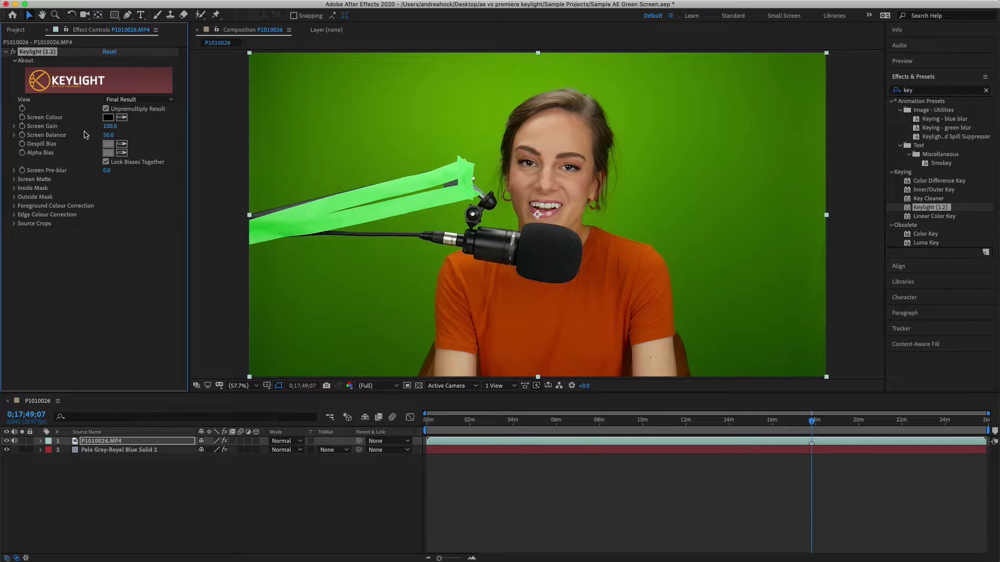
# Step: Sample the green screen as Keylight's Screen Colour, then shift it lighter toward 77AF38
pyautogui.click(122, 118)
pyautogui.click(455, 131)
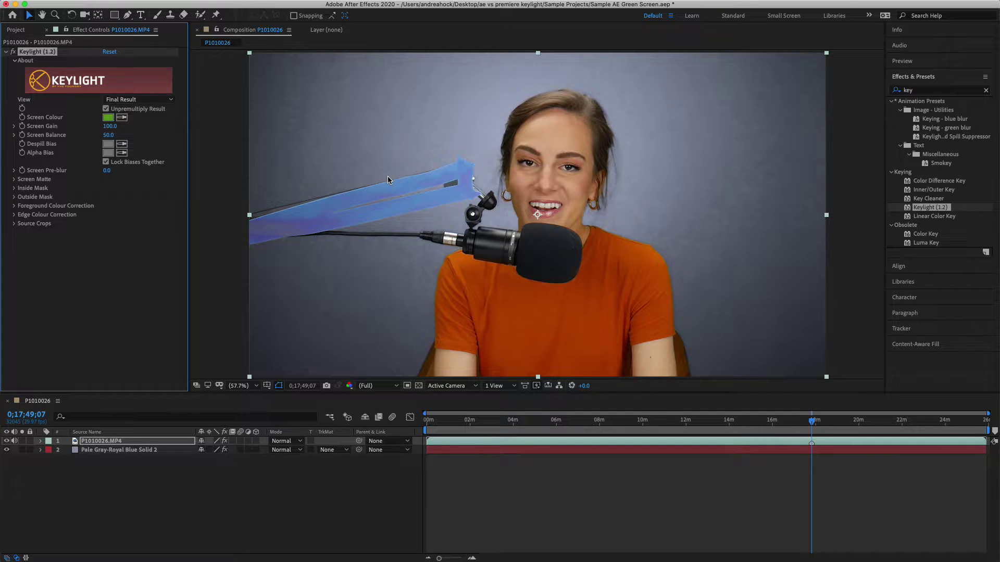
pyautogui.click(108, 117)
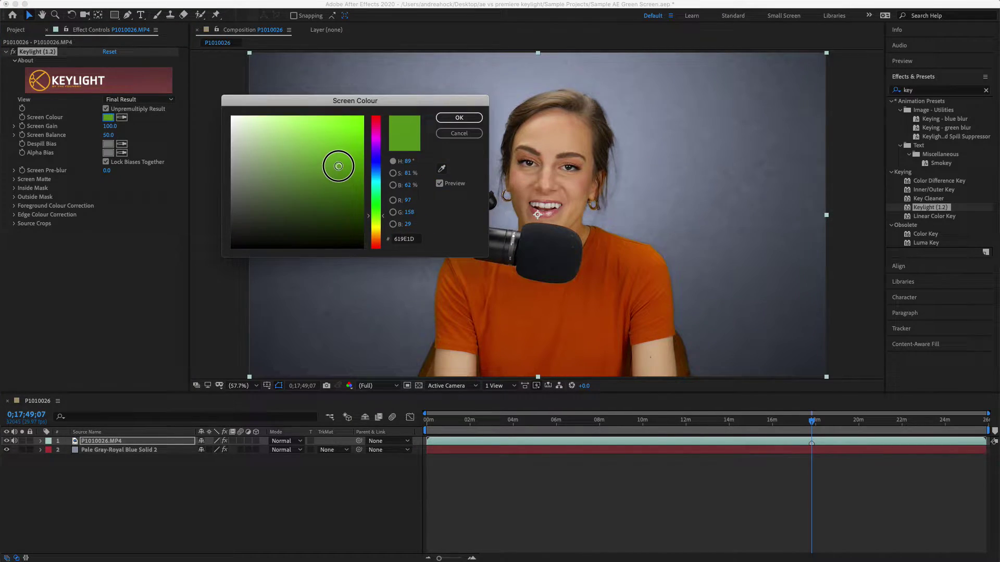
pyautogui.moveTo(331, 161); pyautogui.dragTo(321, 157)
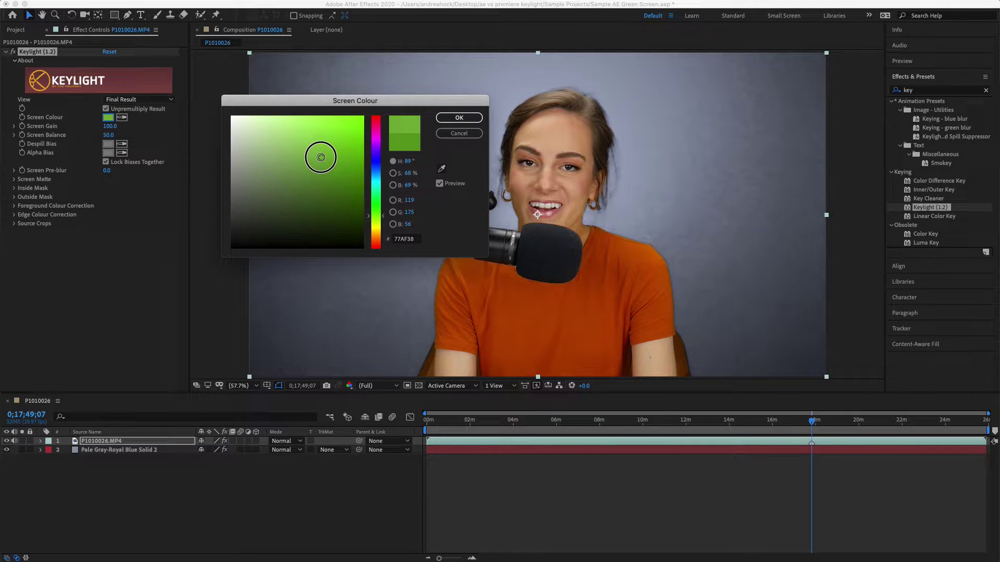
# Step: Confirm the 77AF38 screen colour and set Keylight's View to Status
pyautogui.click(459, 118)
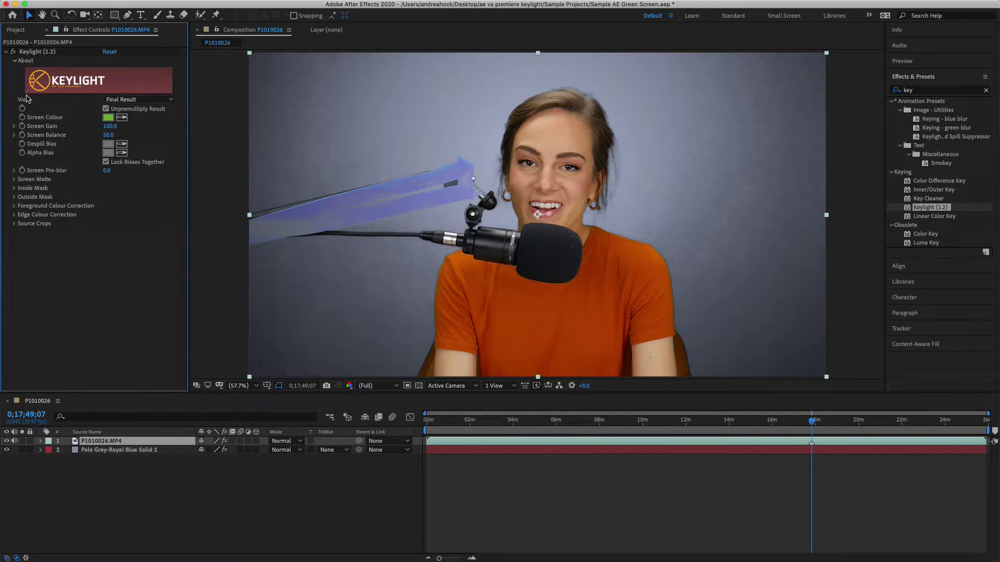
pyautogui.click(137, 100)
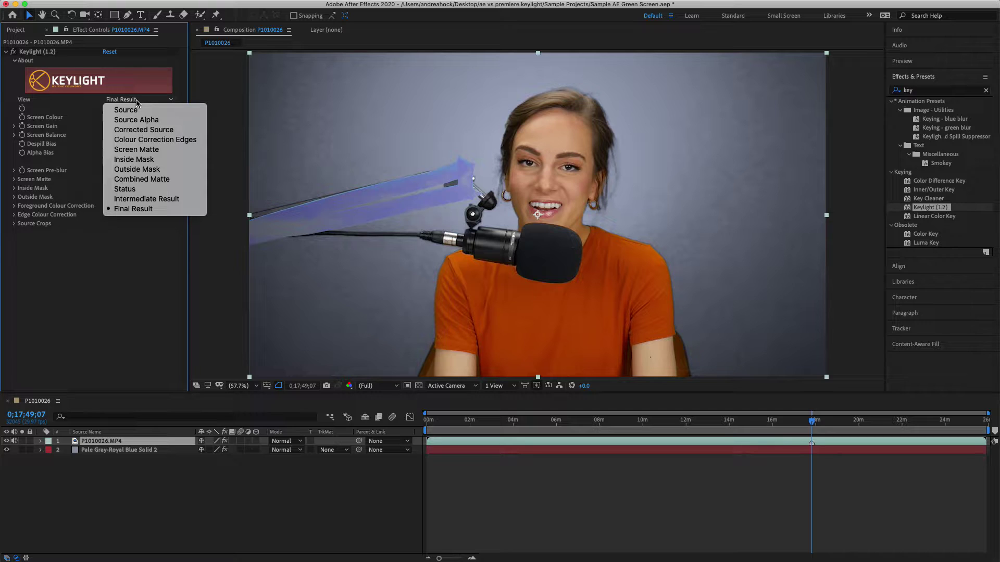
pyautogui.click(129, 190)
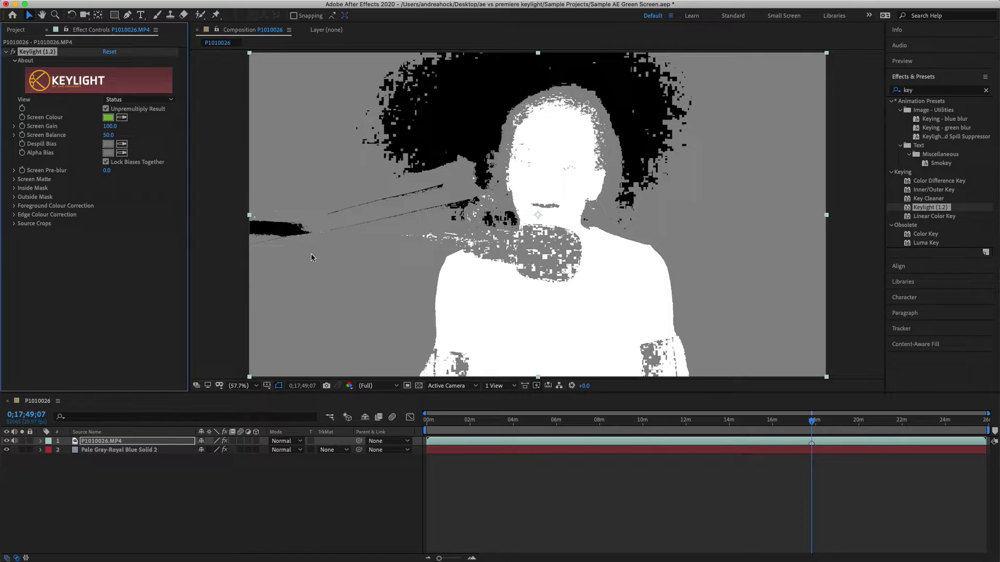
# Step: Darken the Screen Colour to 416E10 for a clean matte, then return View to Final Result
pyautogui.click(108, 117)
pyautogui.moveTo(319, 157); pyautogui.dragTo(321, 203)
pyautogui.click(474, 120)
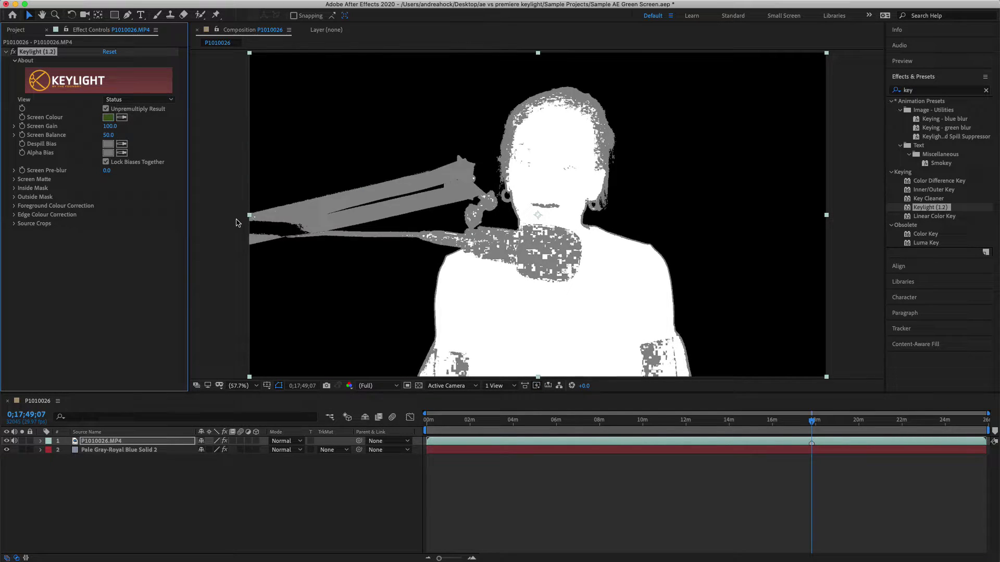
pyautogui.click(138, 100)
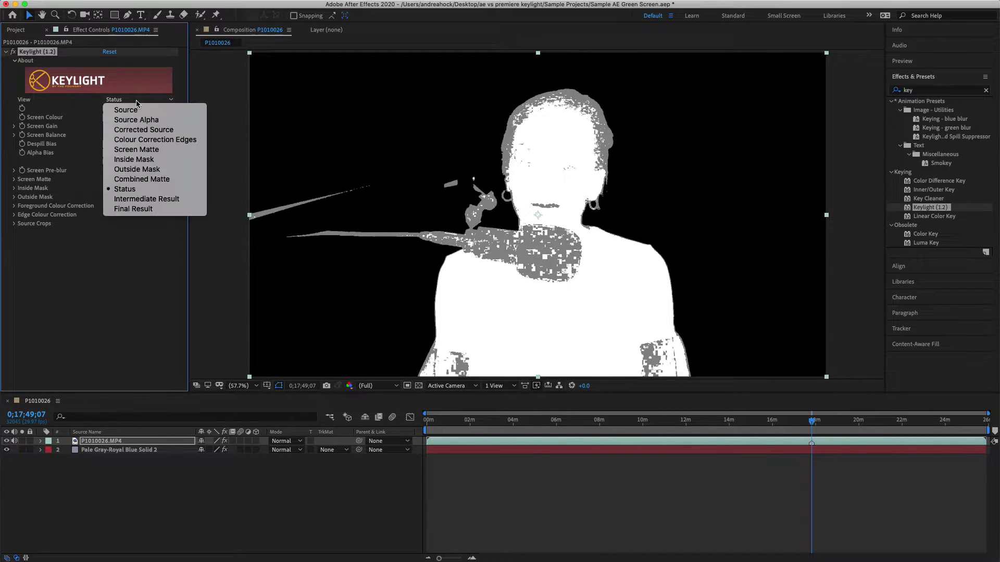
pyautogui.click(132, 211)
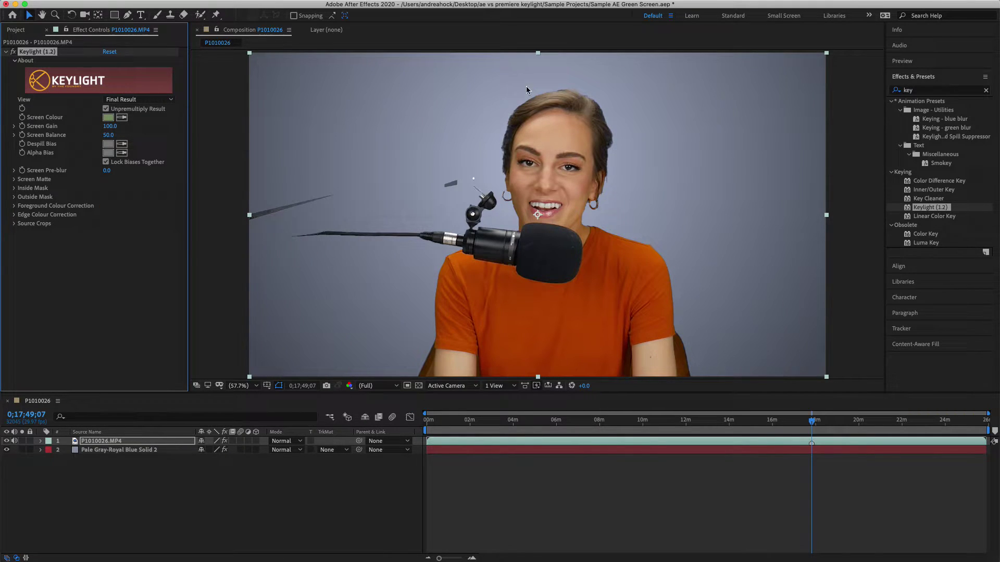
pyautogui.click(138, 99)
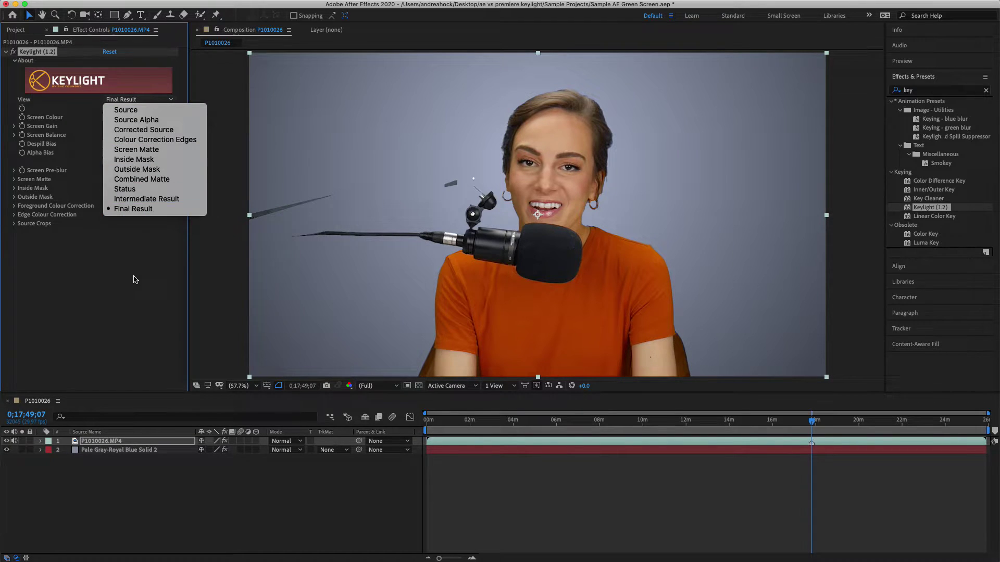
pyautogui.click(129, 206)
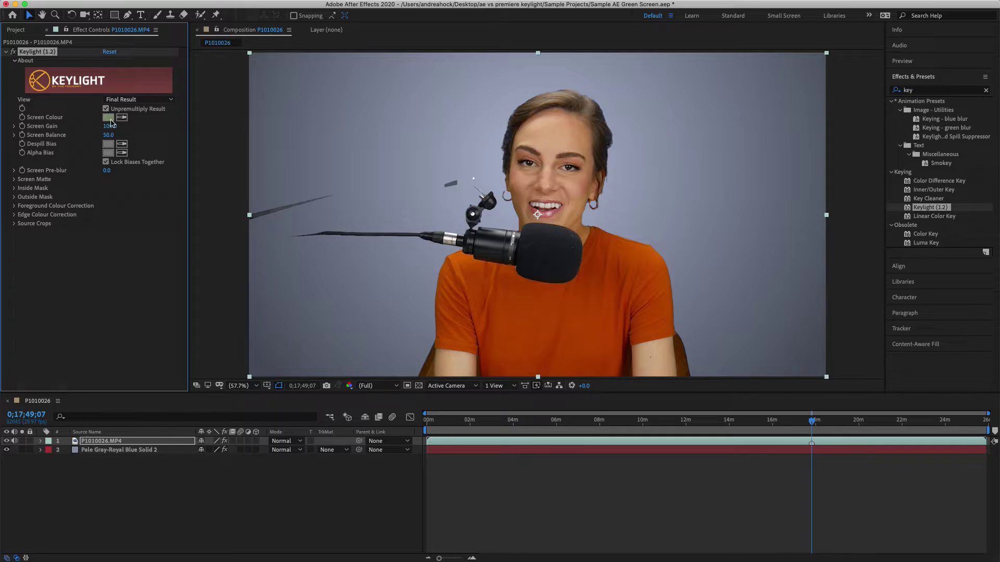
# Step: Resample the green screen, then raise Screen Gain to 155.8 and Screen Balance to 88.8
pyautogui.click(122, 117)
pyautogui.moveTo(449, 108); pyautogui.dragTo(489, 119)
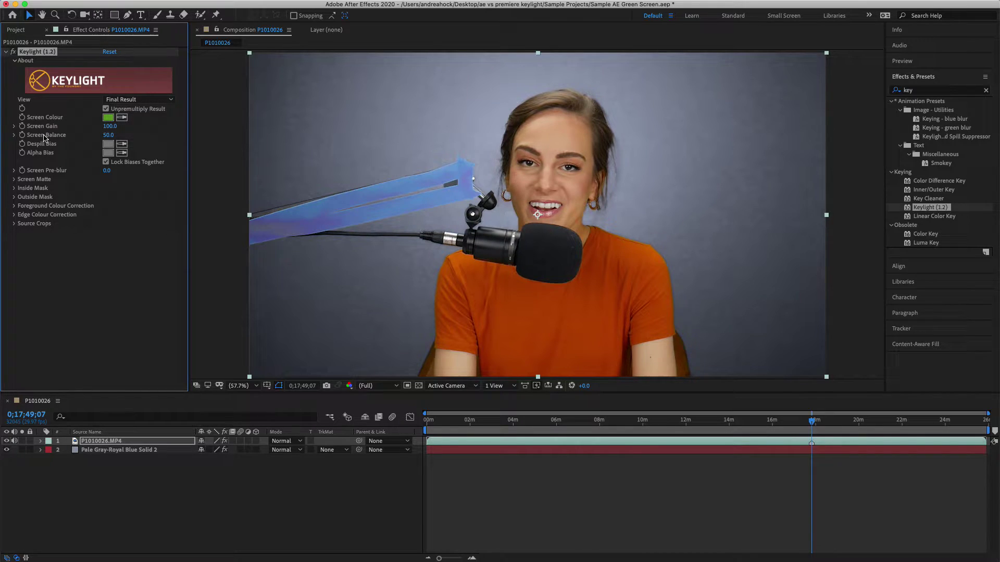
pyautogui.click(15, 126)
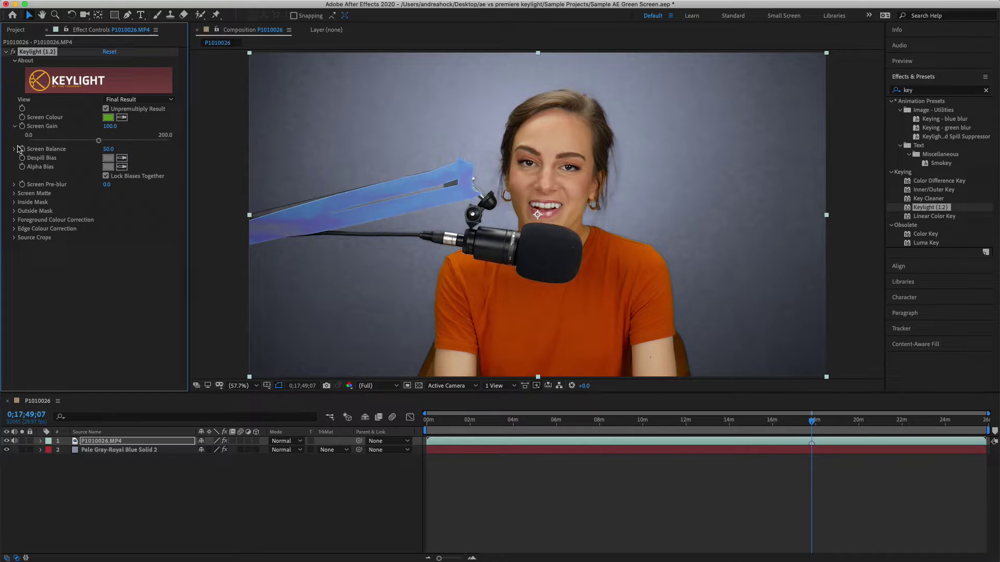
pyautogui.click(14, 149)
pyautogui.moveTo(99, 140); pyautogui.dragTo(154, 166)
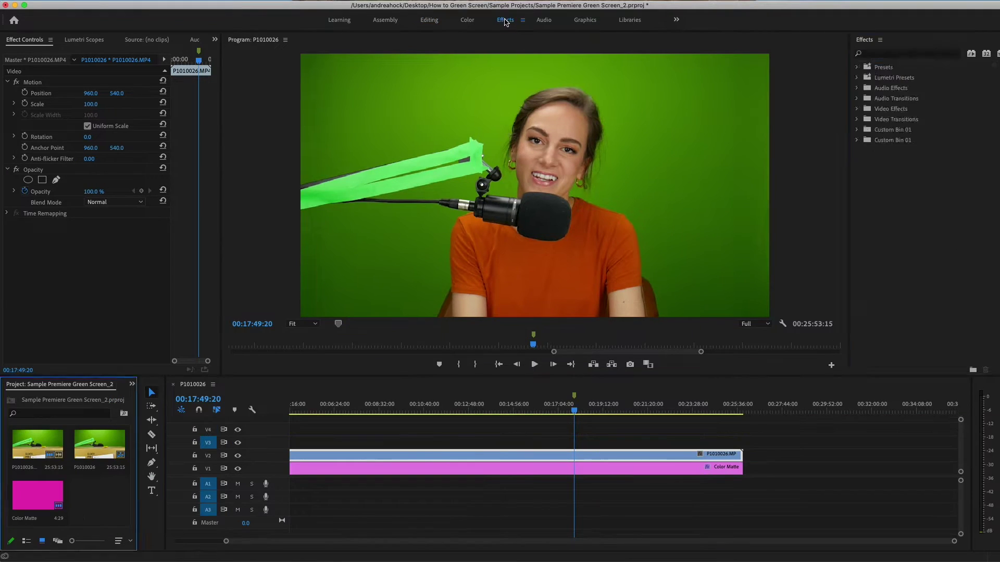
# Step: Apply Ultra Key to the V2 clip, sample the green backdrop, and set Setting to Aggressive
pyautogui.write('ultra')
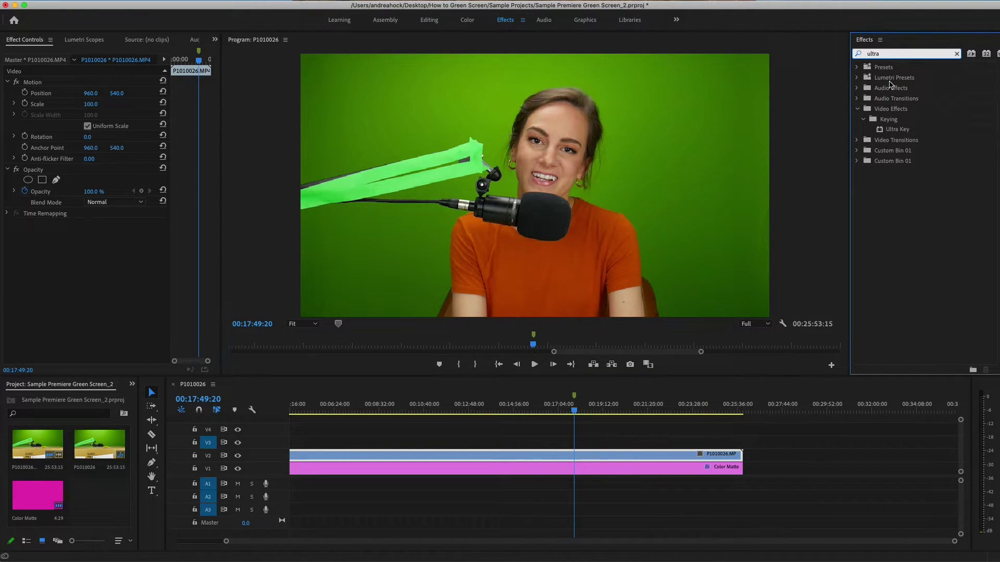
pyautogui.moveTo(891, 131); pyautogui.dragTo(583, 458)
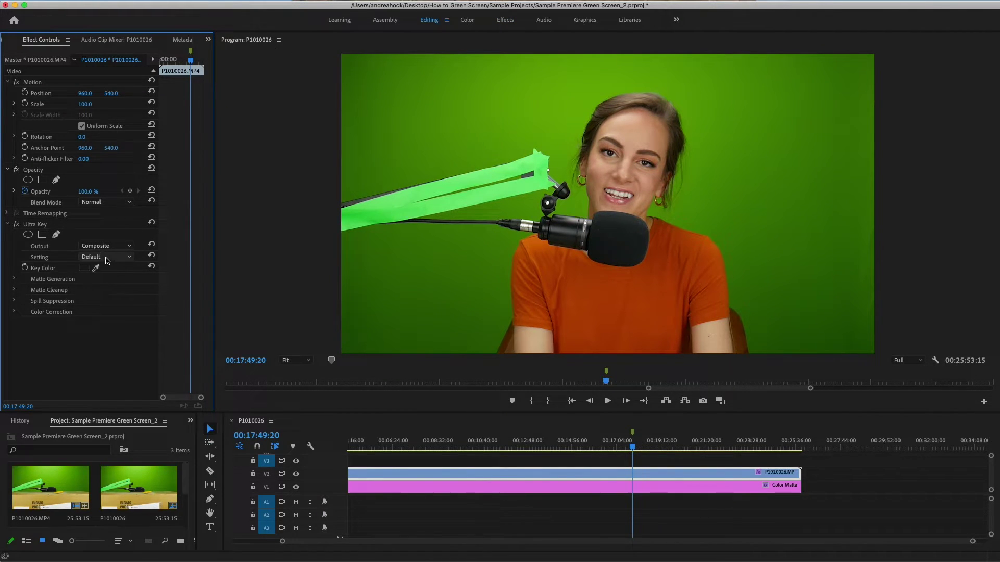
pyautogui.click(97, 269)
pyautogui.click(555, 101)
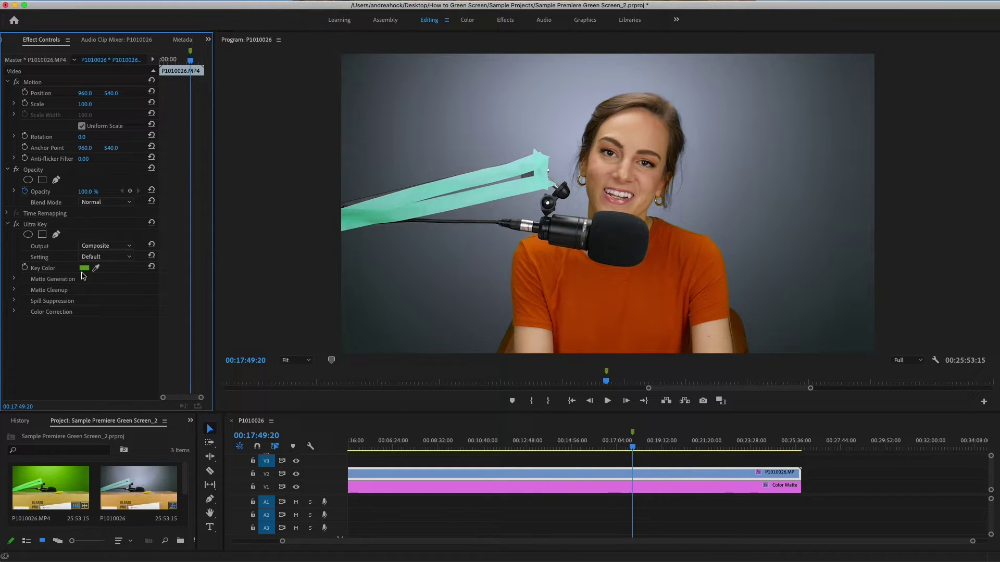
pyautogui.click(104, 257)
pyautogui.click(98, 286)
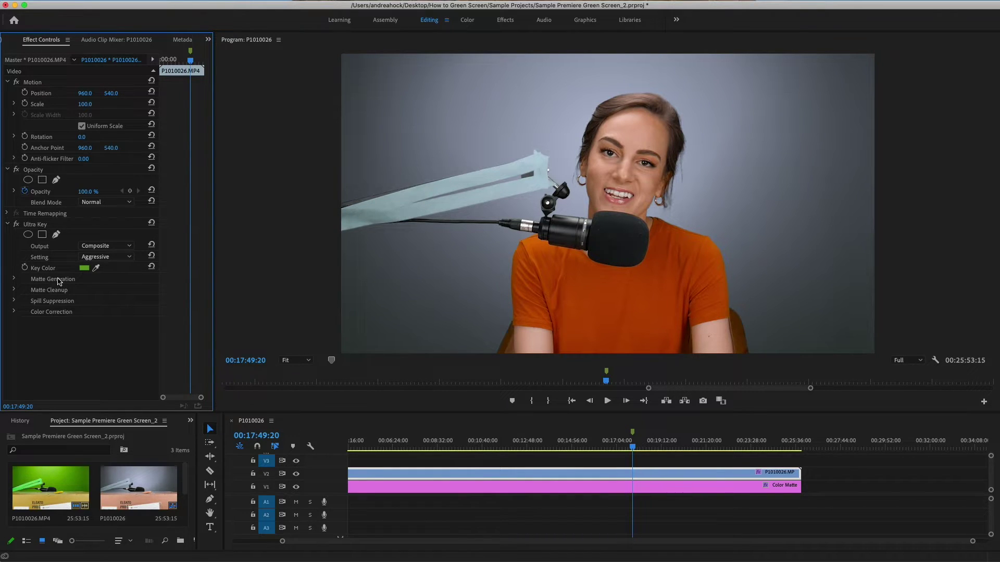
# Step: Expand Matte Generation and raise Transparency while inspecting the Alpha Channel output
pyautogui.click(15, 279)
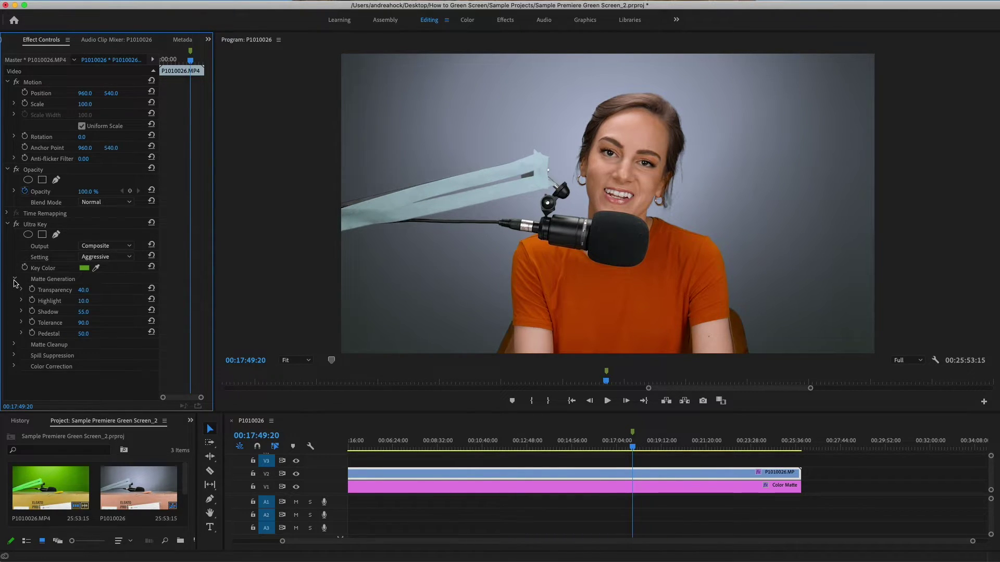
pyautogui.click(124, 246)
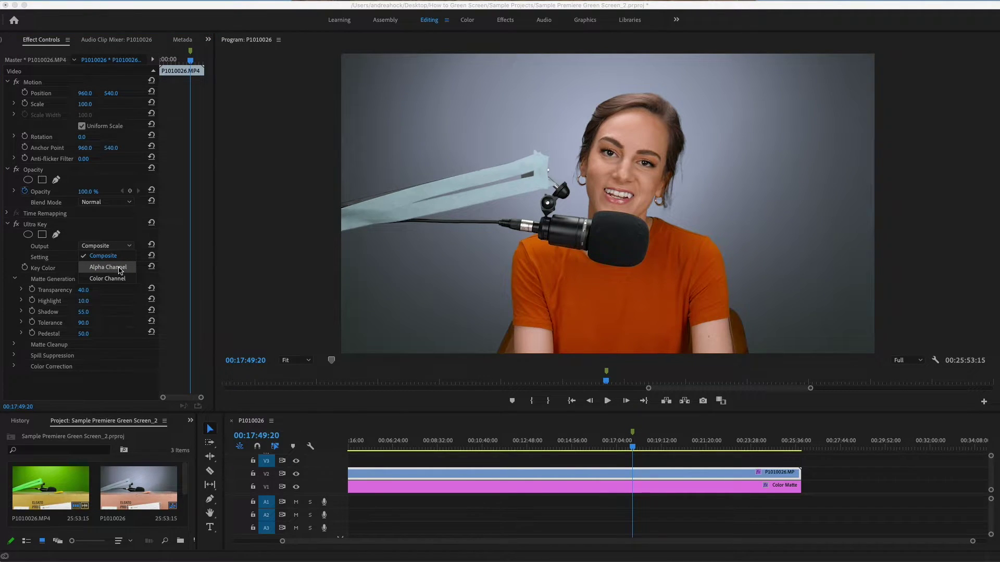
pyautogui.click(108, 267)
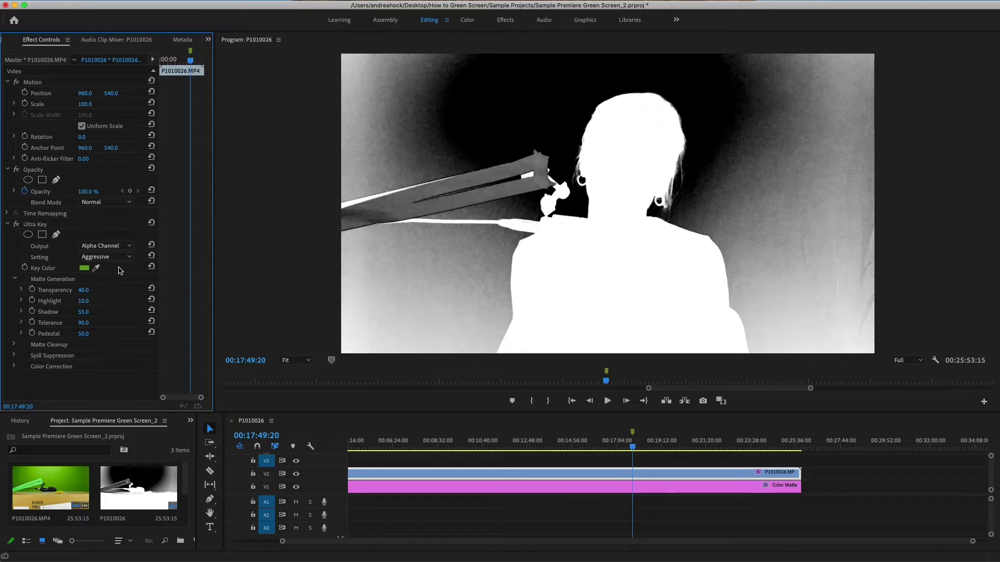
pyautogui.moveTo(83, 290); pyautogui.dragTo(105, 290)
pyautogui.click(107, 246)
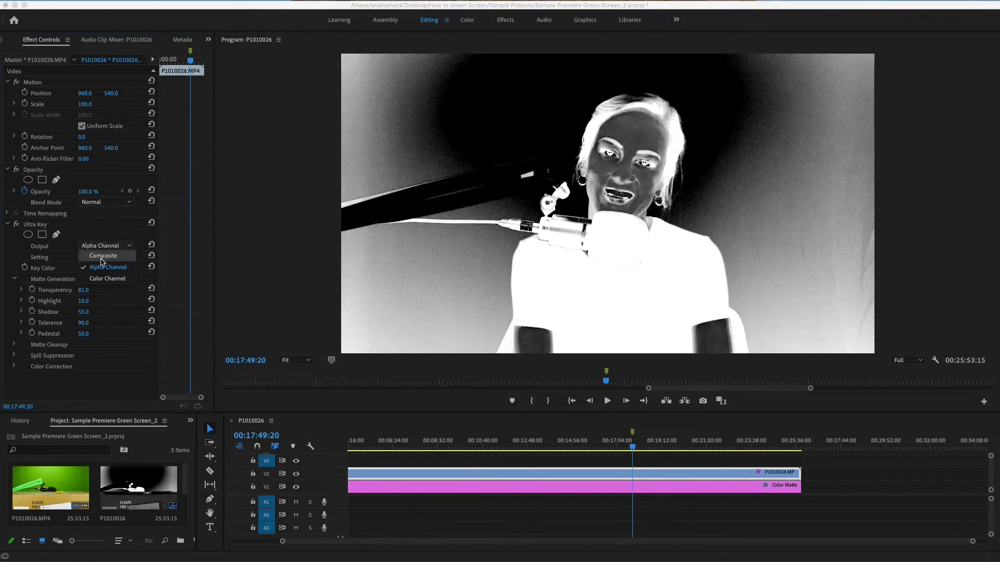
pyautogui.click(101, 253)
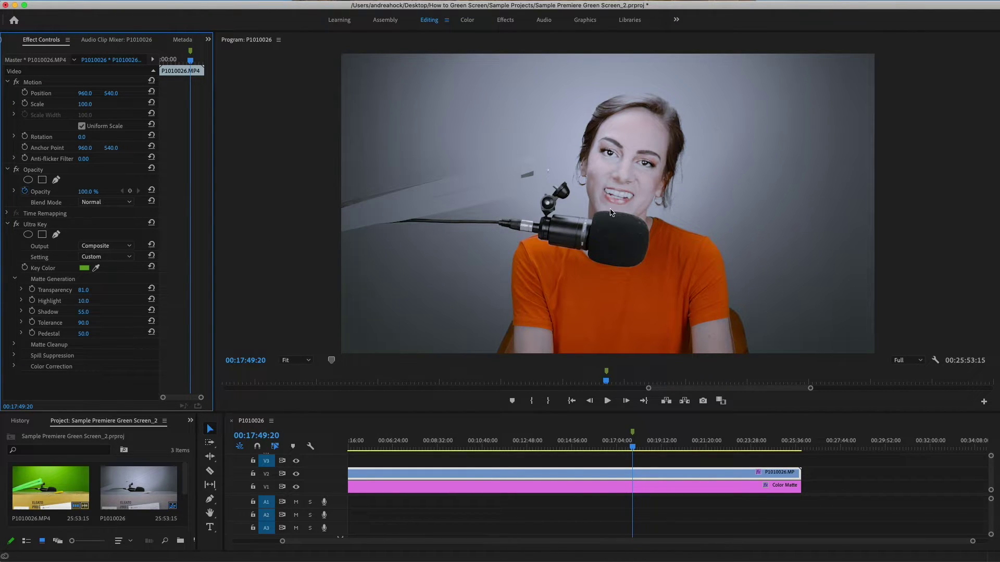
# Step: Reset Transparency to 45, lower Highlight to 0 in Composite view, then expand Matte Cleanup
pyautogui.click(107, 246)
pyautogui.click(101, 263)
pyautogui.click(152, 290)
pyautogui.click(107, 246)
pyautogui.click(102, 253)
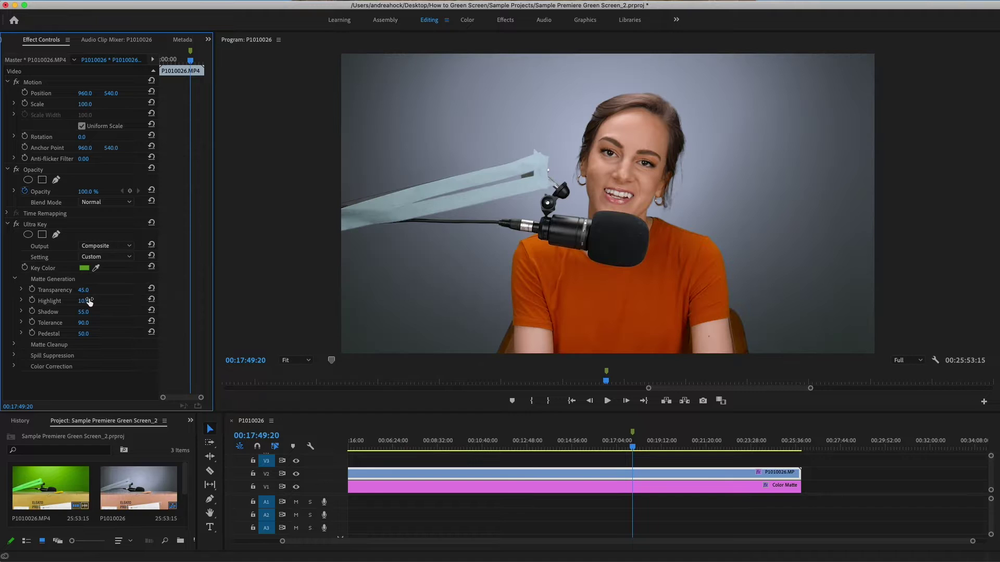
pyautogui.moveTo(84, 301); pyautogui.dragTo(104, 334)
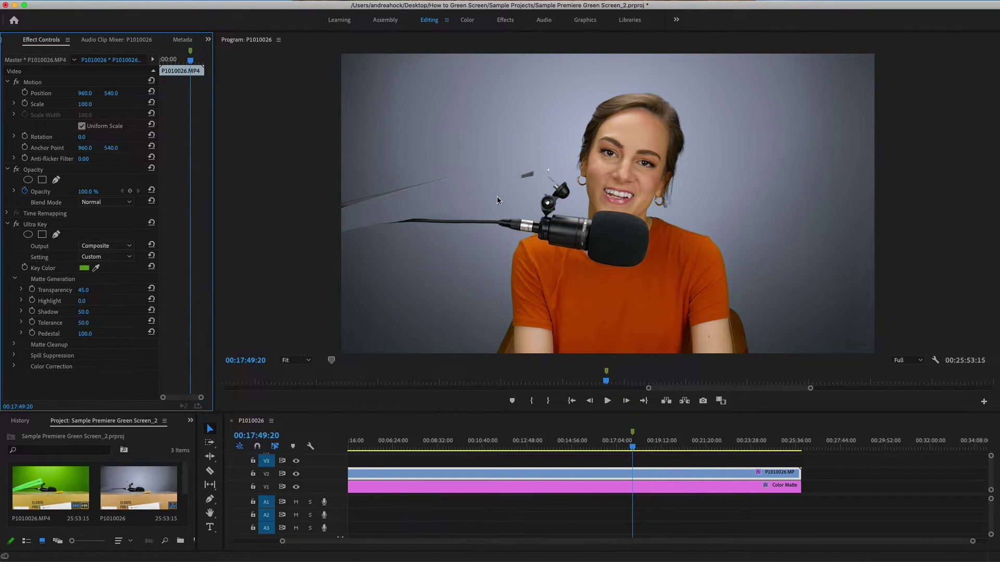
pyautogui.click(14, 279)
pyautogui.click(14, 290)
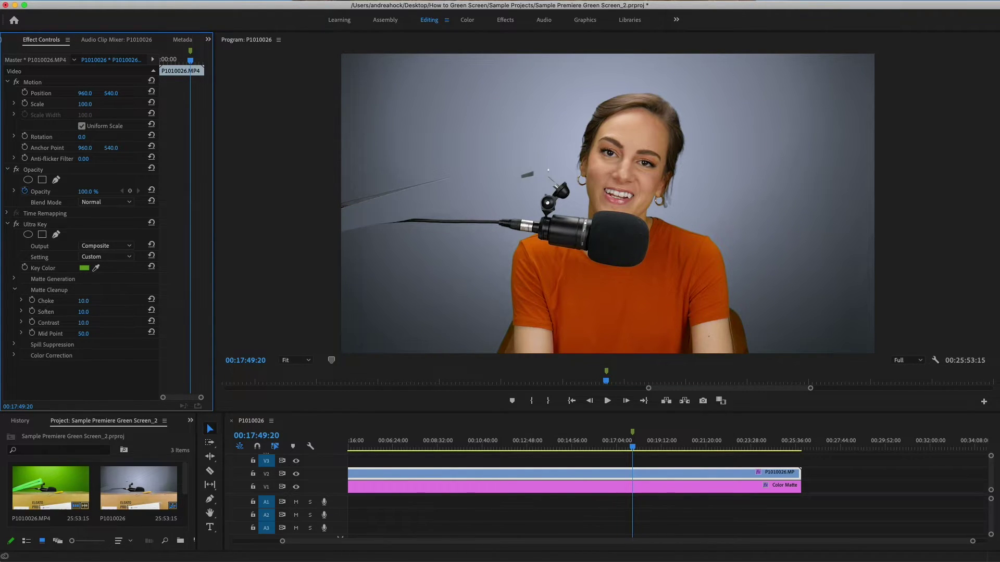
pyautogui.moveTo(84, 312); pyautogui.dragTo(106, 311)
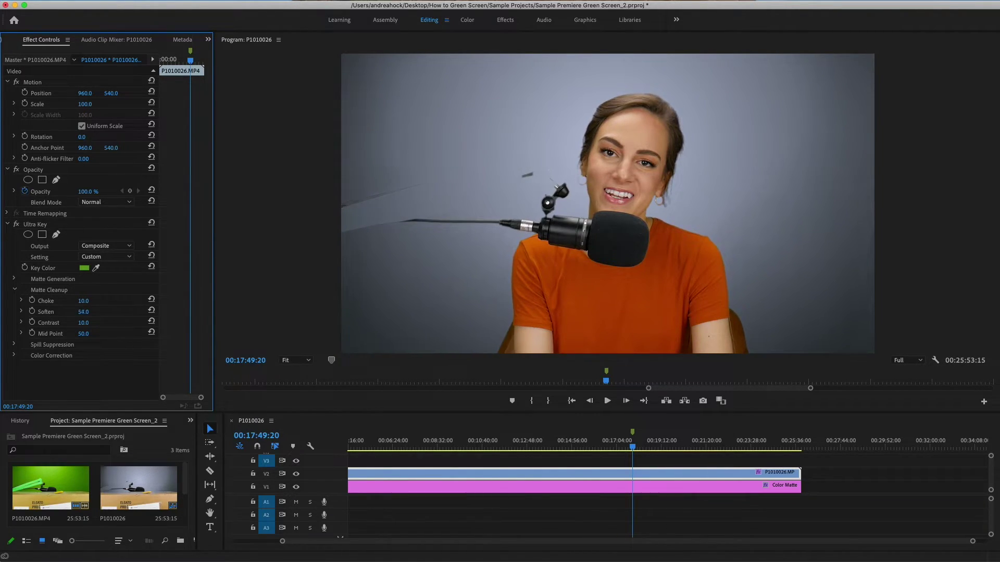
pyautogui.press('super+z')
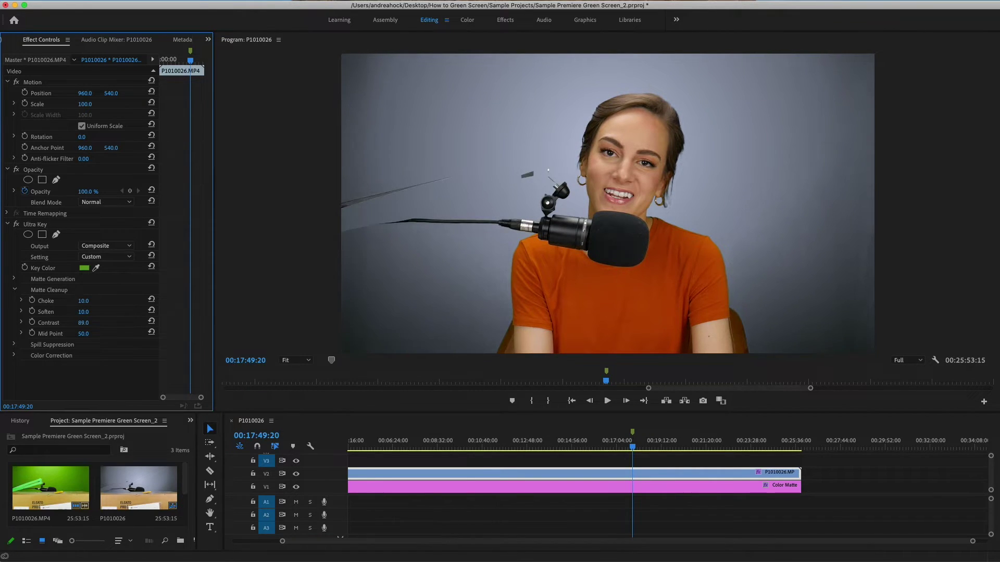
pyautogui.click(14, 290)
pyautogui.click(14, 301)
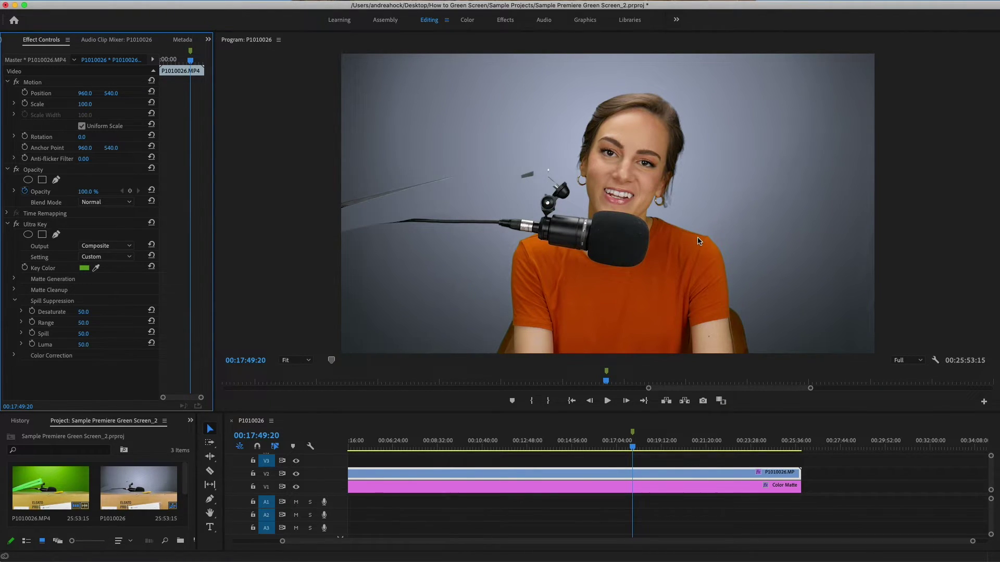
pyautogui.click(15, 300)
pyautogui.click(14, 312)
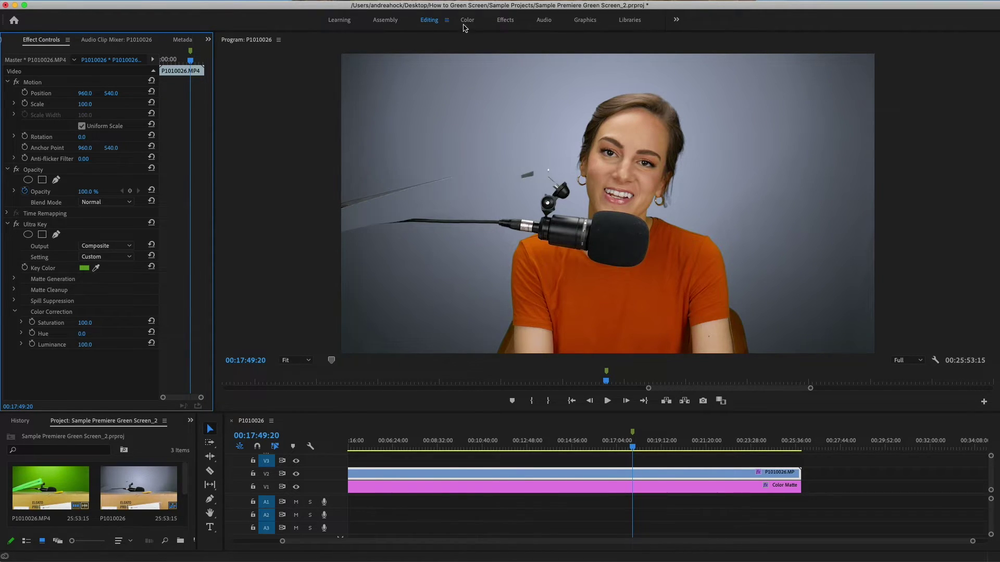
# Step: Toggle Ultra Key off and on to compare with the green original, then switch to the Color workspace
pyautogui.click(152, 267)
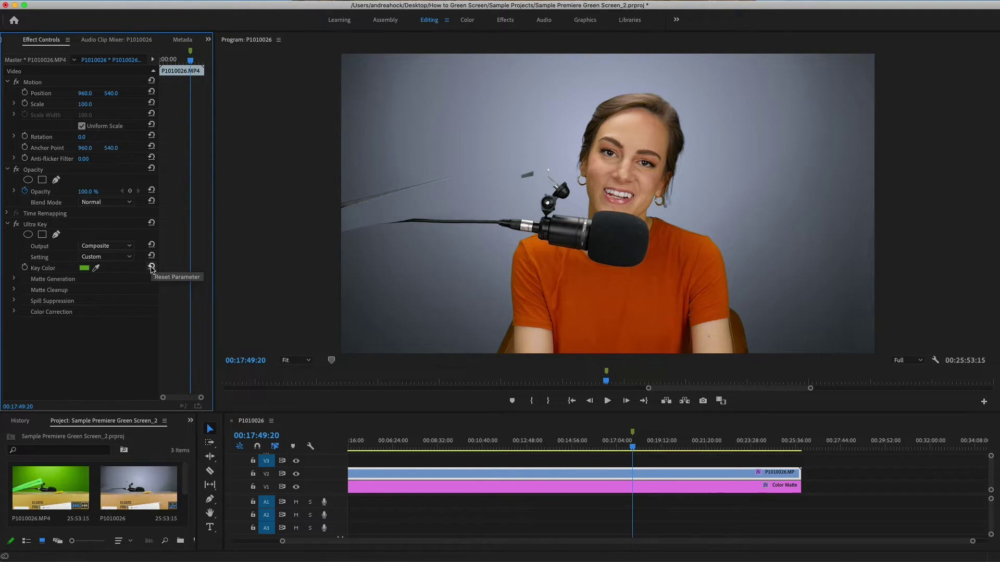
pyautogui.click(16, 225)
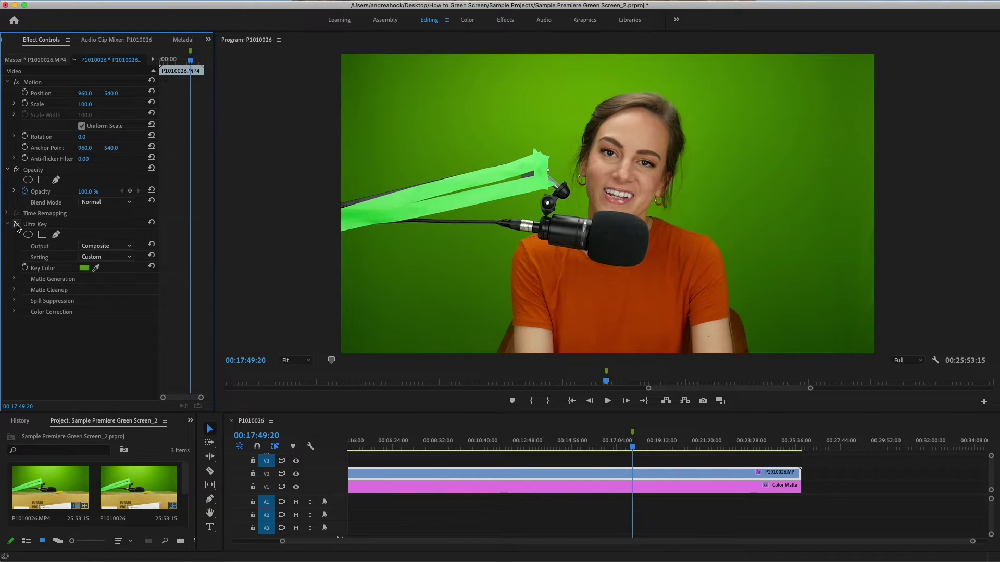
pyautogui.click(16, 225)
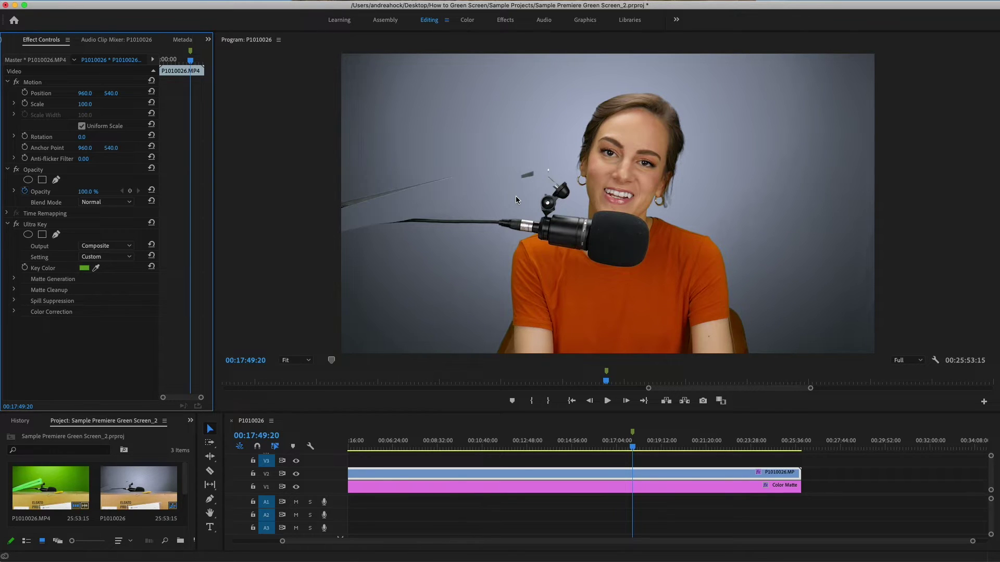
pyautogui.click(472, 20)
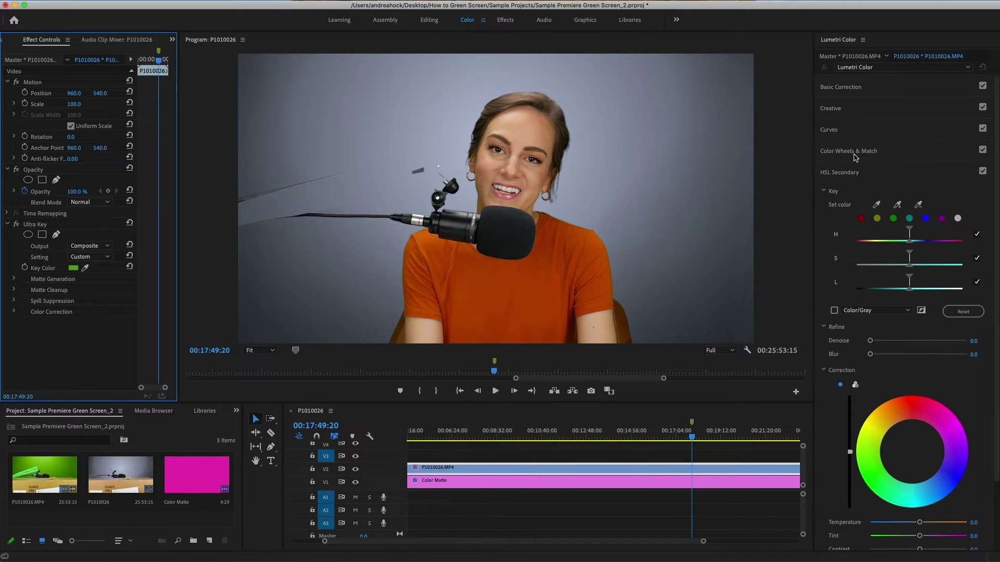
# Step: Duplicate P1010026.MP4 onto V3, delete the copy's Ultra Key, and hide track V2
pyautogui.click(648, 471)
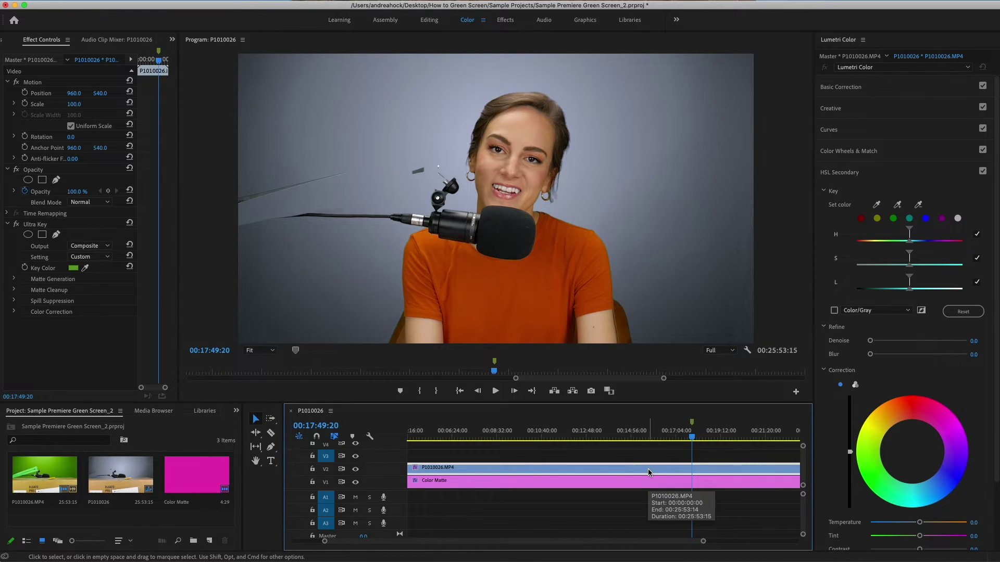
pyautogui.moveTo(648, 468); pyautogui.dragTo(645, 460)
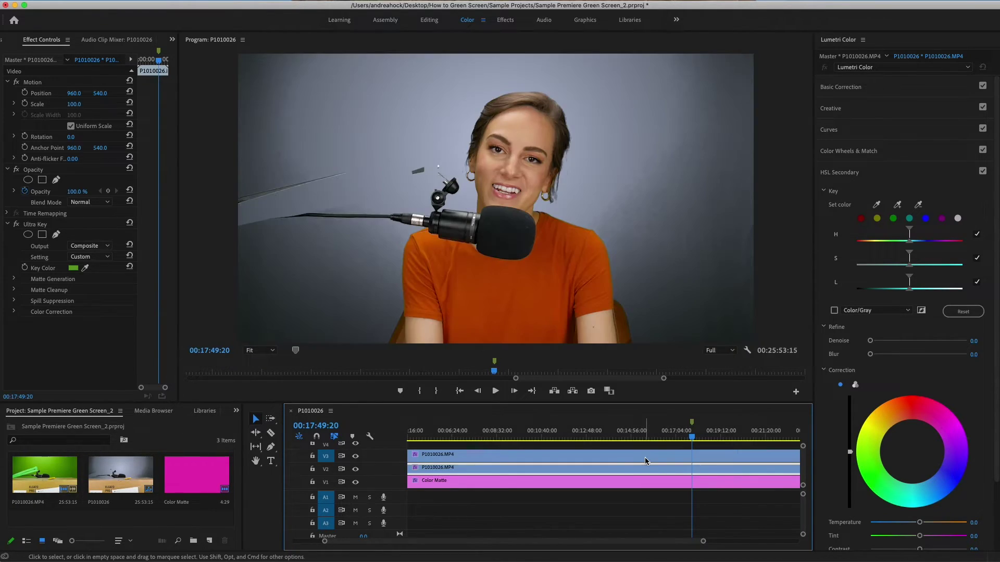
pyautogui.click(44, 224)
pyautogui.press('Delete')
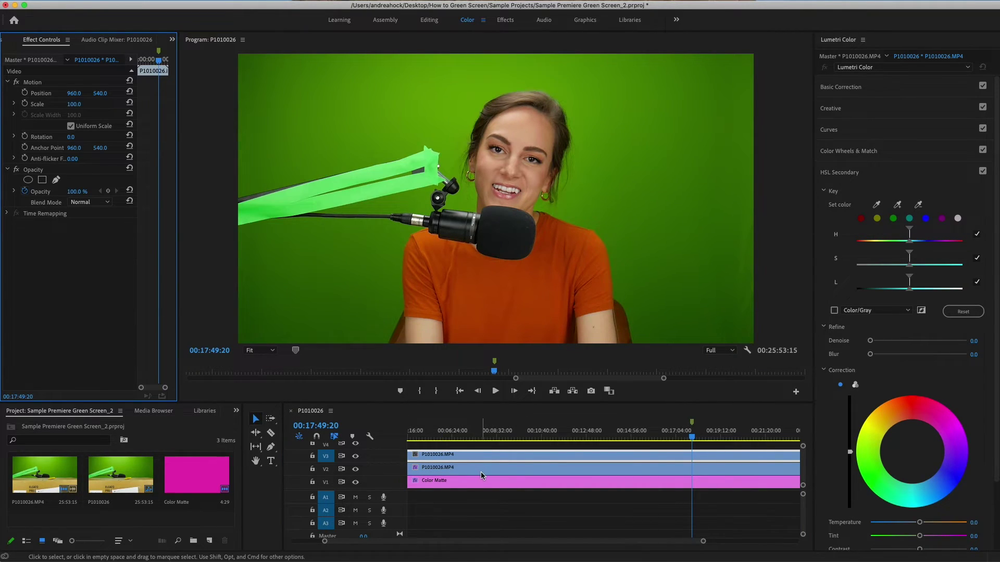
pyautogui.click(355, 469)
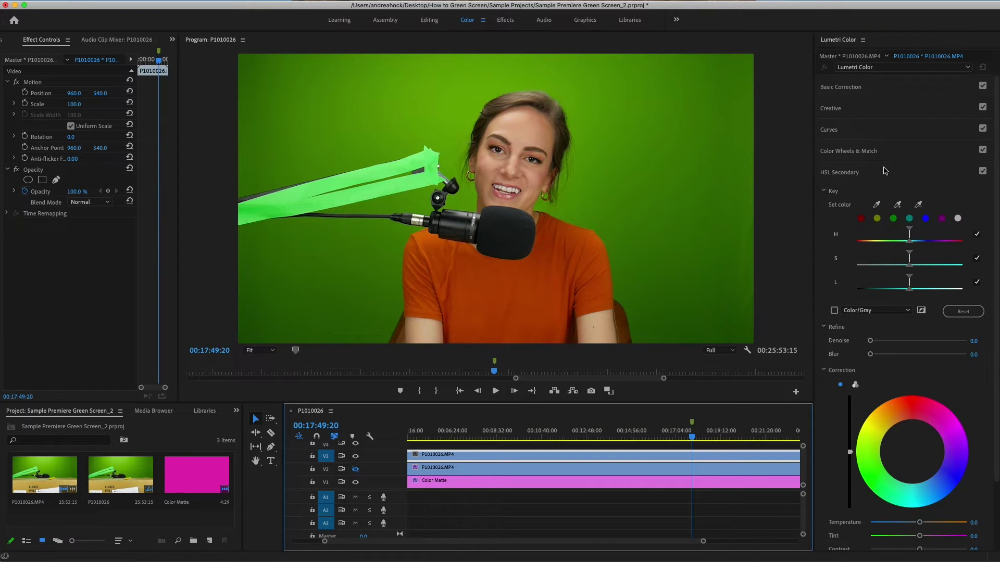
# Step: Key green in HSL Secondary, narrow its saturation range, and enable the Color/Gray preview
pyautogui.click(894, 218)
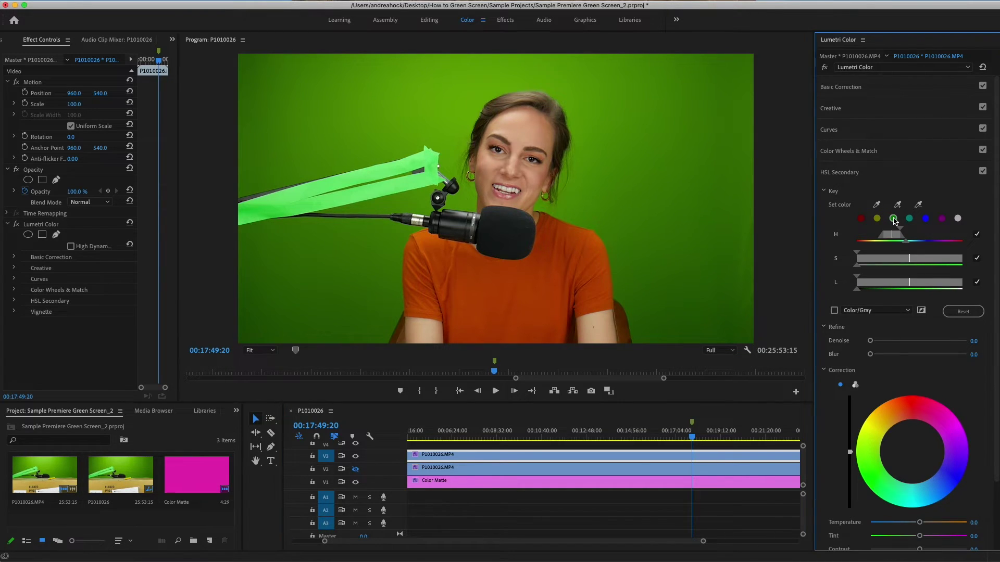
pyautogui.moveTo(858, 255); pyautogui.dragTo(852, 227)
pyautogui.scroll(-2, 854, 271)
pyautogui.click(834, 279)
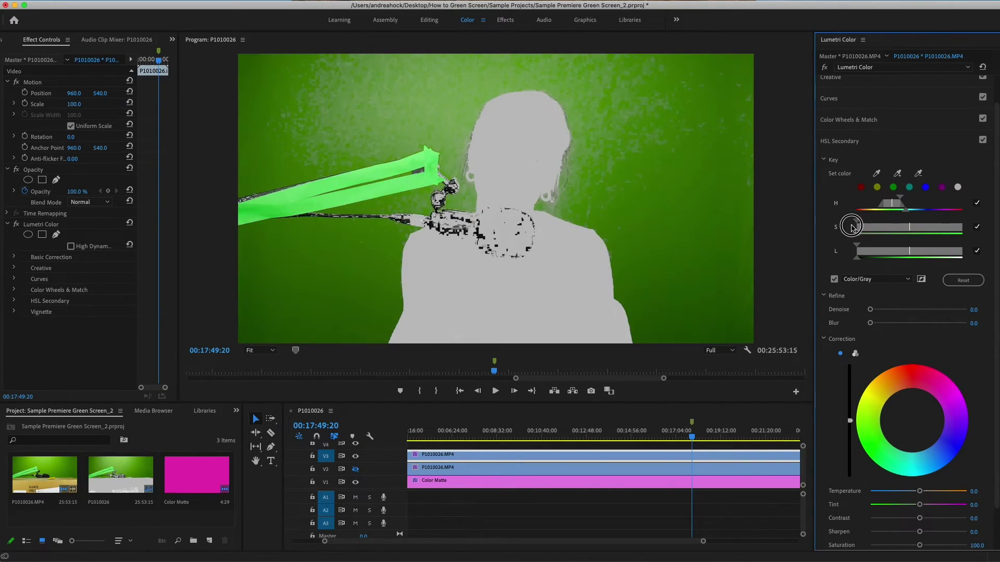
pyautogui.scroll(-3, 852, 227)
pyautogui.moveTo(858, 177); pyautogui.dragTo(868, 176)
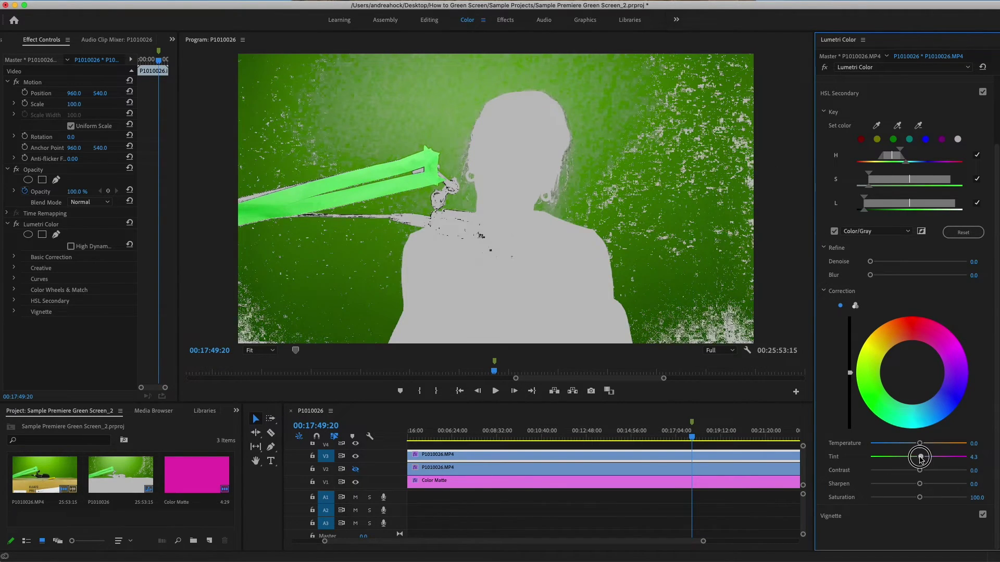
# Step: Set Tint, Contrast and Sharpen to -100 and Saturation to 200
pyautogui.moveTo(919, 457); pyautogui.dragTo(853, 474)
pyautogui.moveTo(915, 487); pyautogui.dragTo(860, 484)
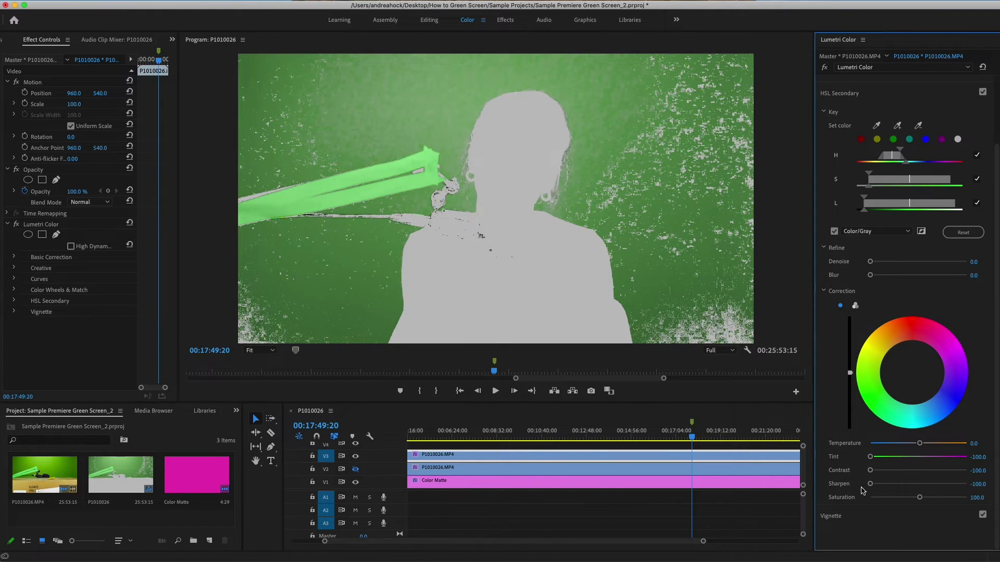
pyautogui.moveTo(920, 497); pyautogui.dragTo(992, 500)
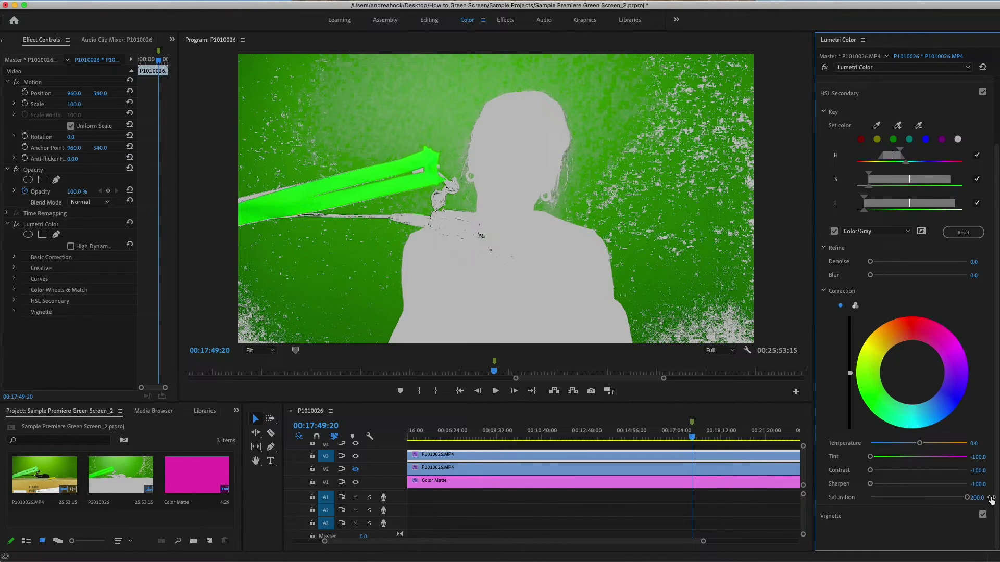
# Step: Switch Correction to three-way wheels and push shadows, midtones and highlights toward green
pyautogui.click(855, 306)
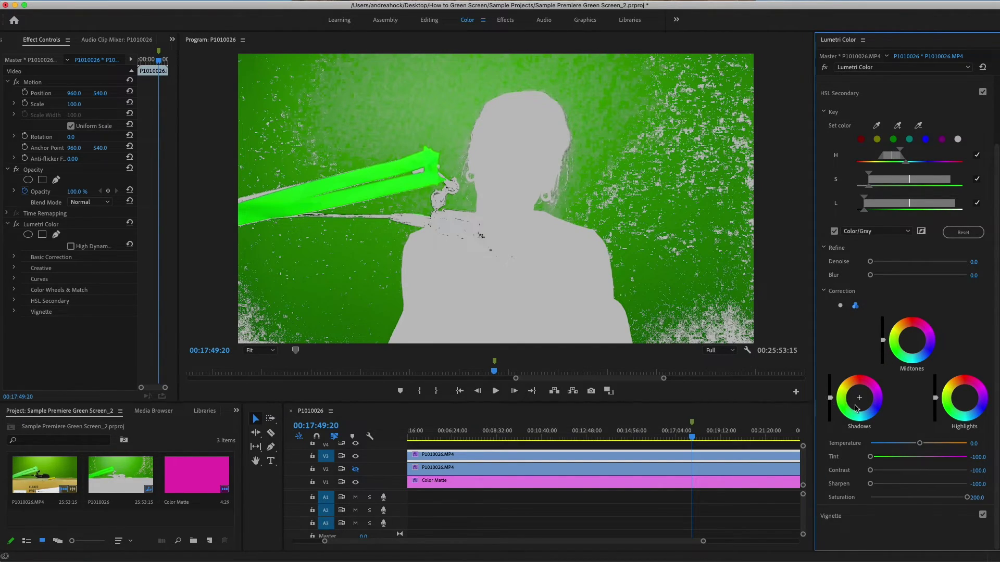
pyautogui.moveTo(857, 408); pyautogui.dragTo(845, 412)
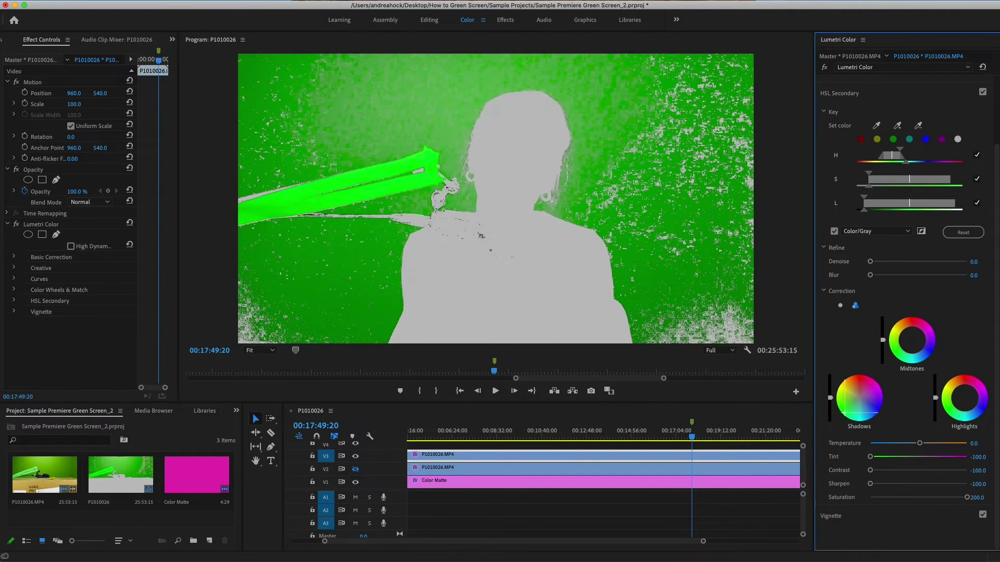
pyautogui.moveTo(912, 340); pyautogui.dragTo(896, 359)
pyautogui.moveTo(965, 398); pyautogui.dragTo(948, 415)
# Step: Brighten the shadows, midtones and highlights, then apply Ultra Key to the V3 copy
pyautogui.moveTo(830, 398); pyautogui.dragTo(831, 402)
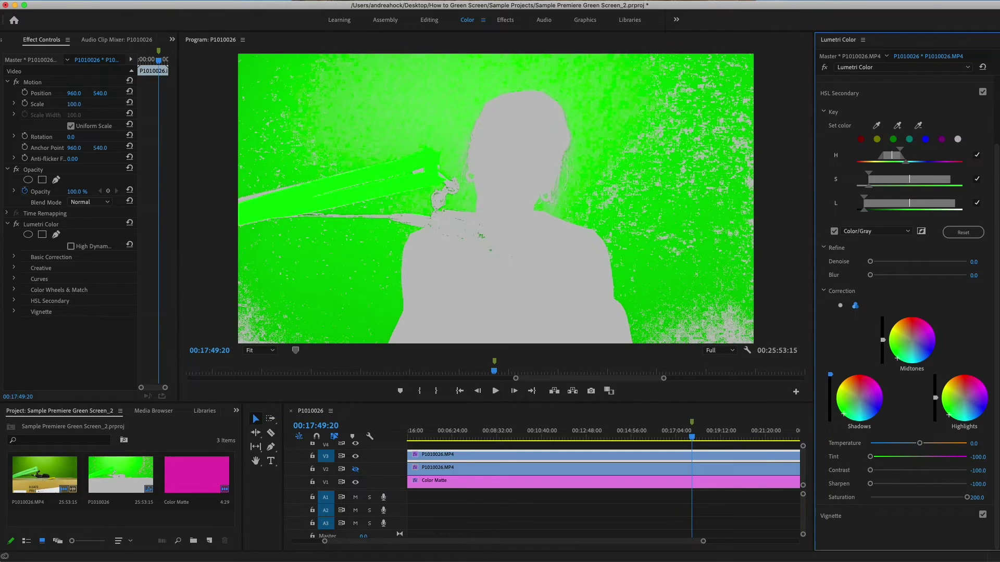
pyautogui.moveTo(936, 397); pyautogui.dragTo(935, 413)
pyautogui.moveTo(882, 340); pyautogui.dragTo(882, 316)
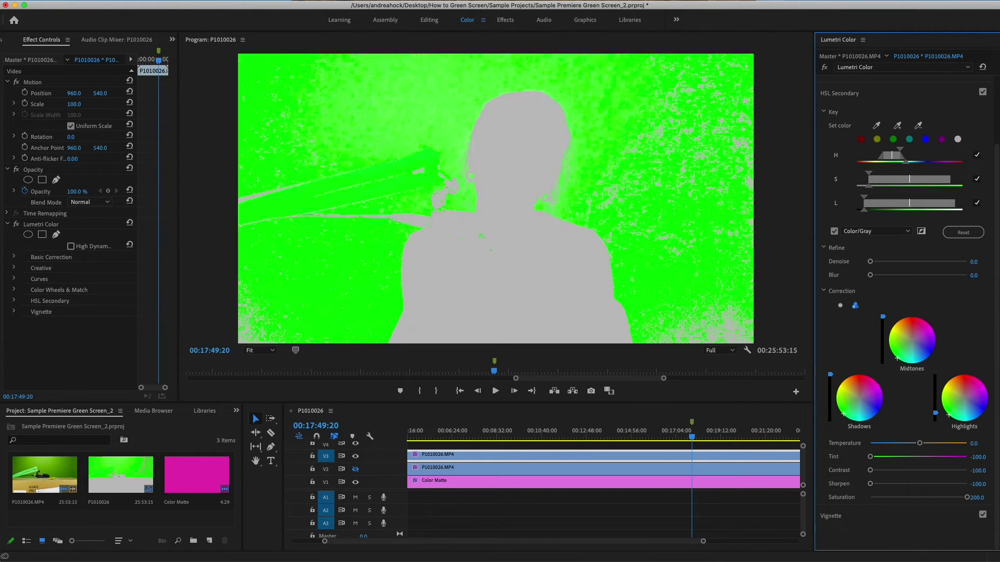
pyautogui.moveTo(935, 413); pyautogui.dragTo(936, 380)
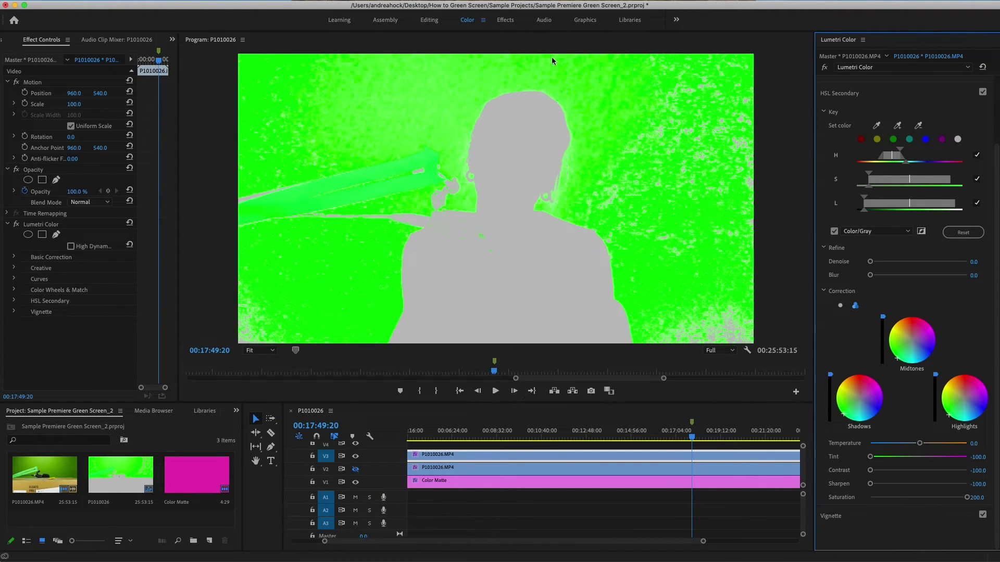
pyautogui.click(505, 20)
pyautogui.moveTo(896, 129); pyautogui.dragTo(549, 442)
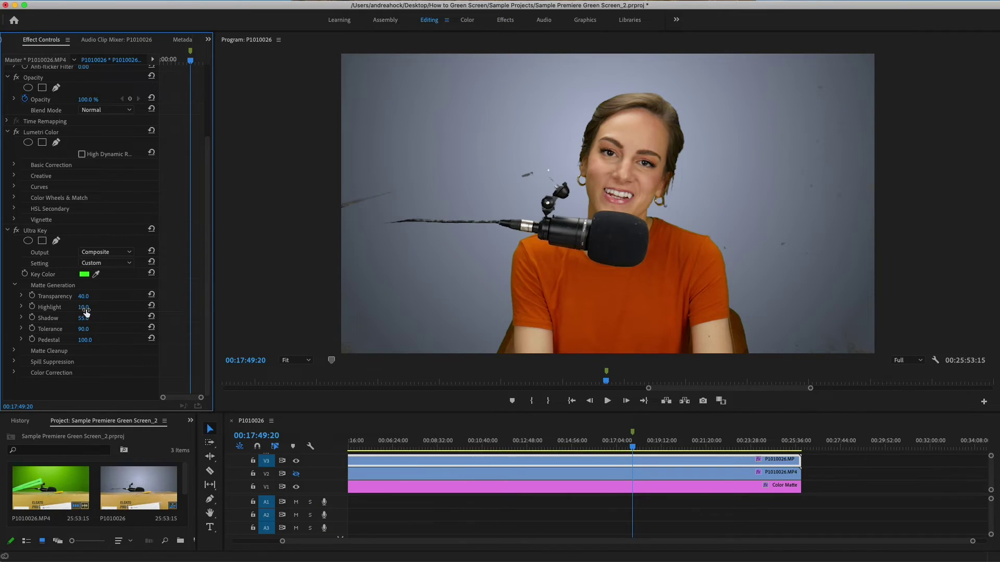
# Step: In the Color workspace, try narrowing Ultra Key's saturation range, then undo the change
pyautogui.click(467, 19)
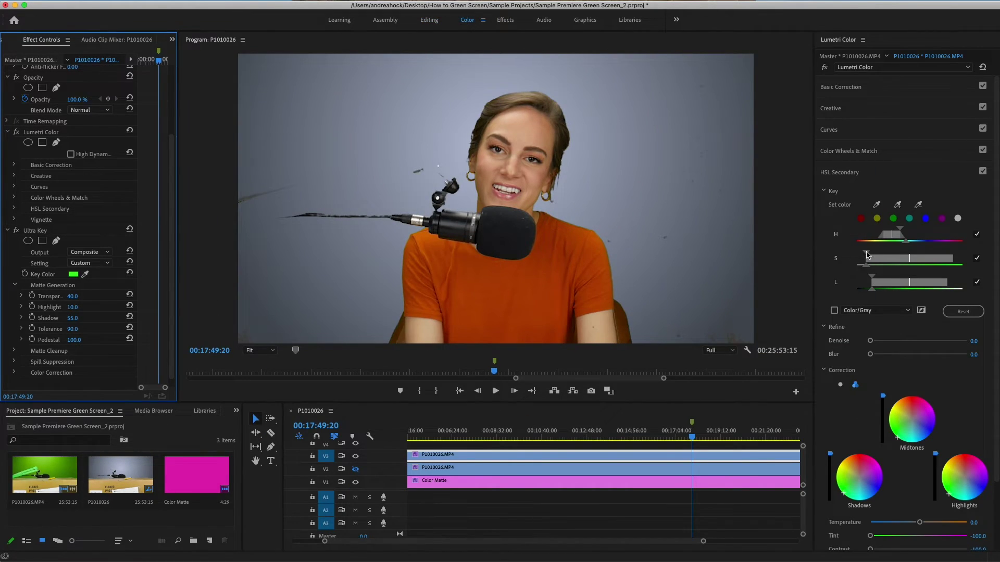
pyautogui.moveTo(867, 254); pyautogui.dragTo(859, 254)
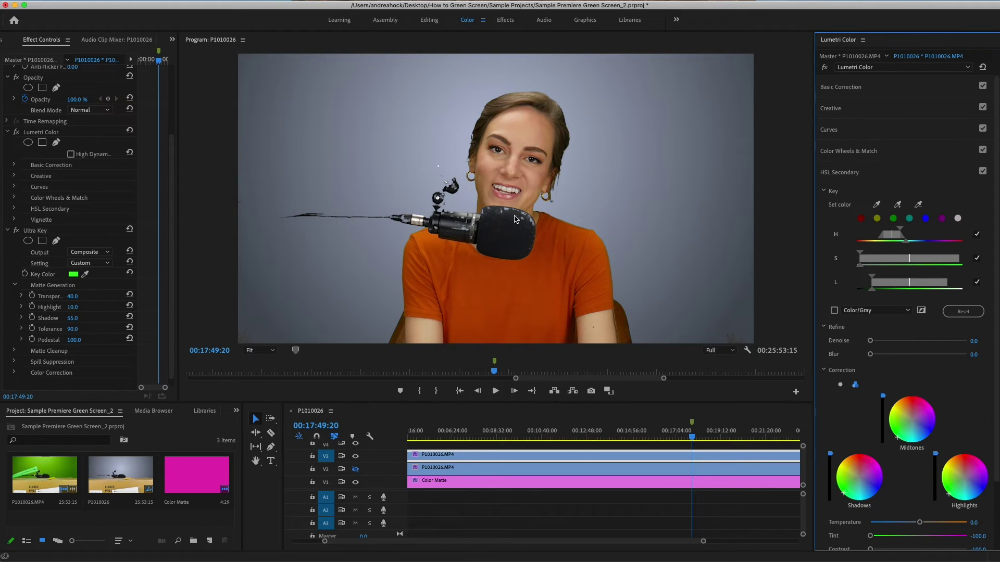
pyautogui.press('super+z')
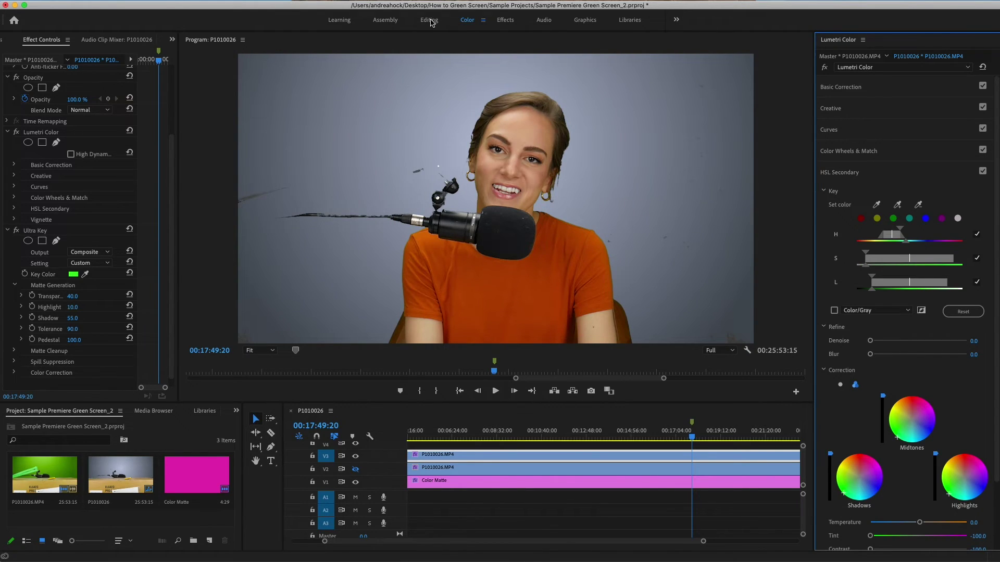
# Step: Back in Editing, hide track V3 and select the V2 clip to compare its key
pyautogui.click(429, 21)
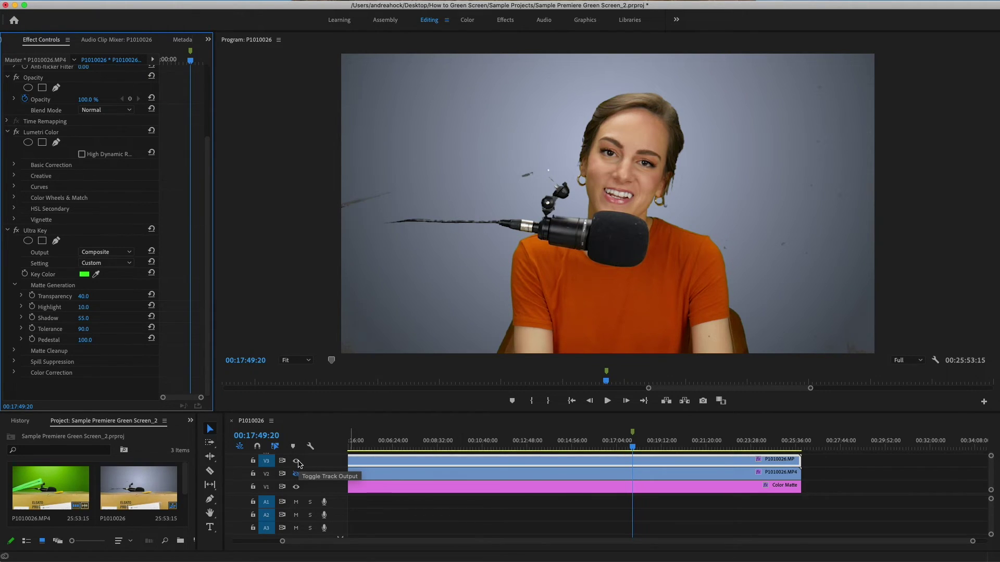
pyautogui.click(297, 462)
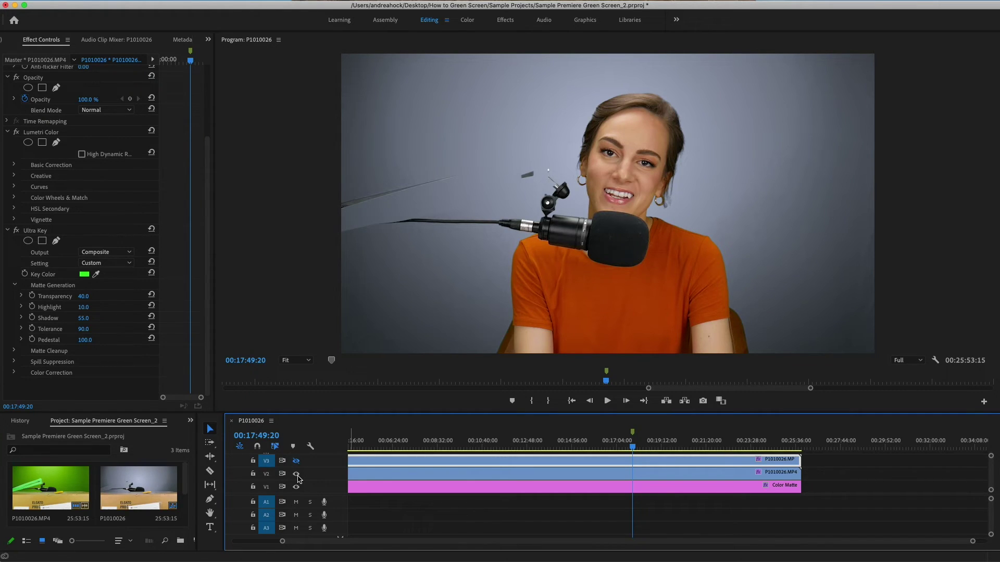
pyautogui.click(637, 475)
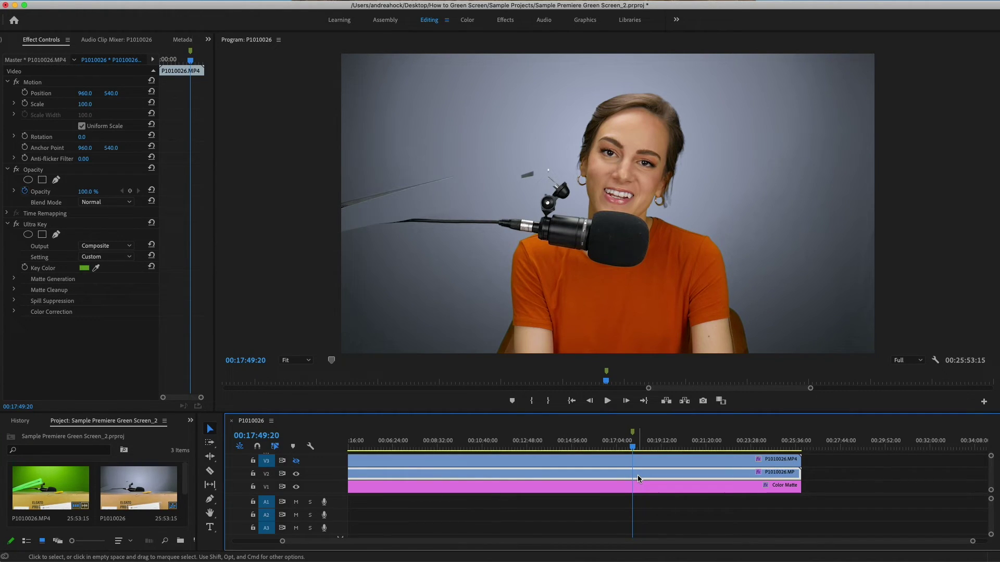
# Step: Switch off the V2 clip's Ultra Key fx and replace the clip with a linked After Effects composition
pyautogui.click(37, 224)
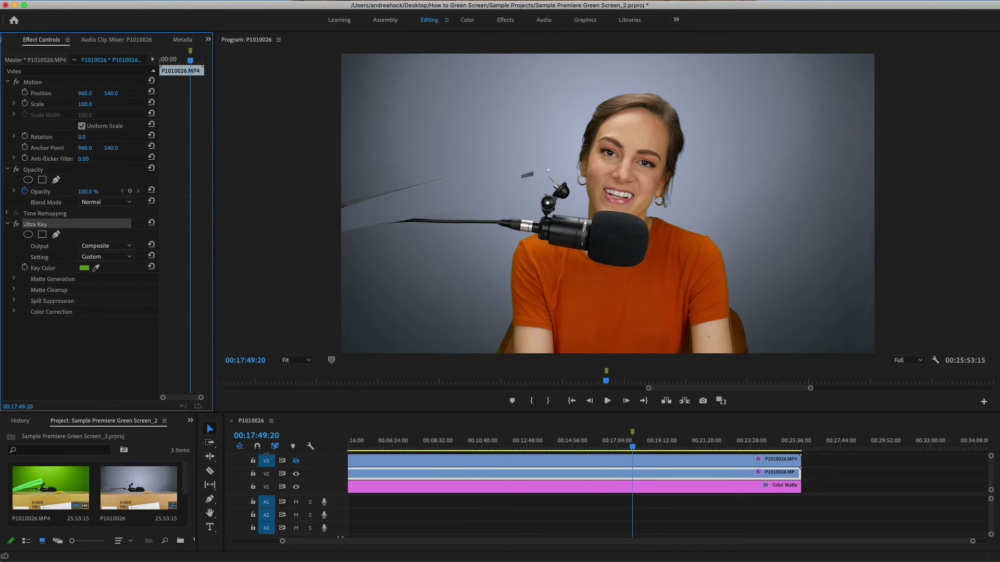
pyautogui.click(16, 224)
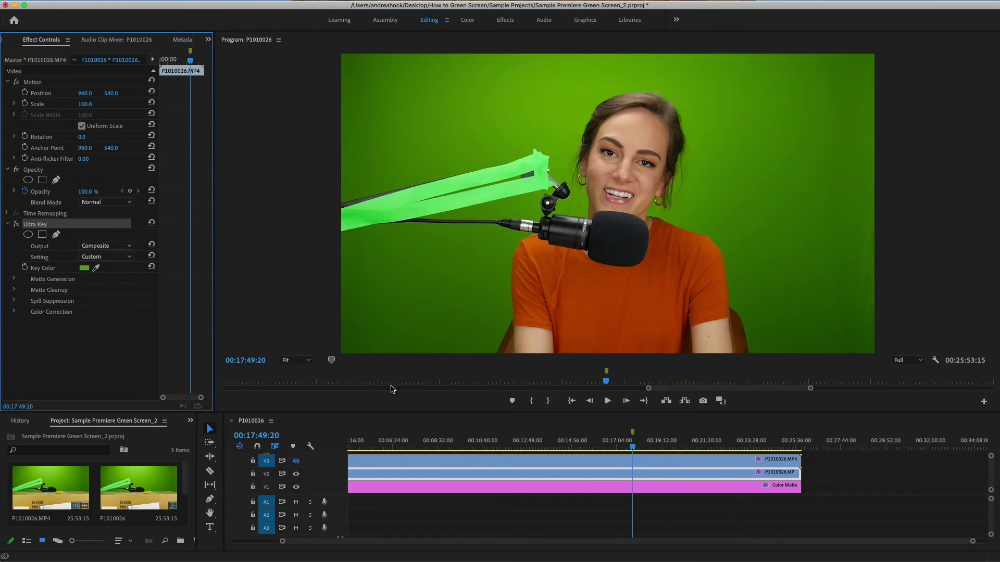
pyautogui.click(638, 473)
pyautogui.rightClick(638, 473)
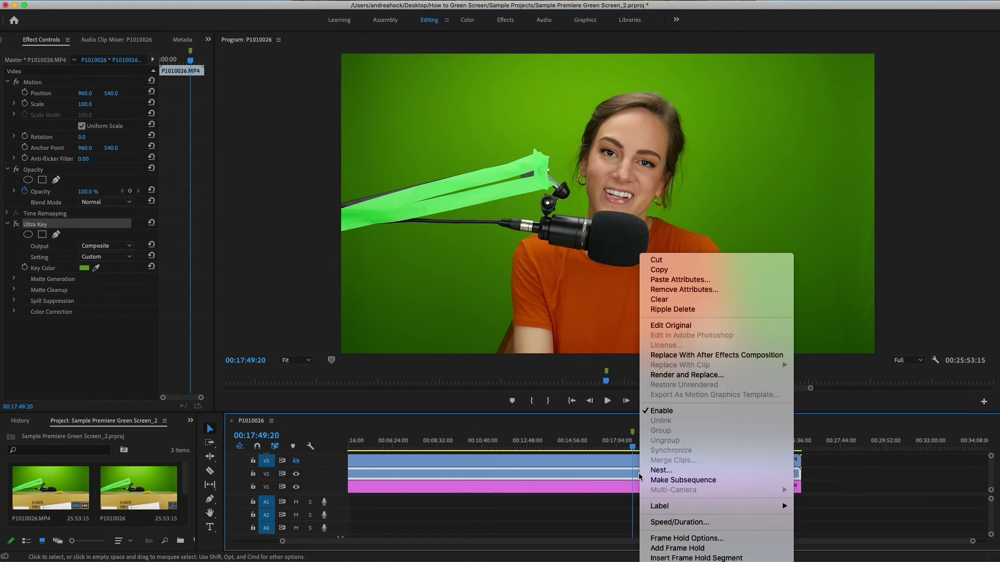
pyautogui.click(703, 355)
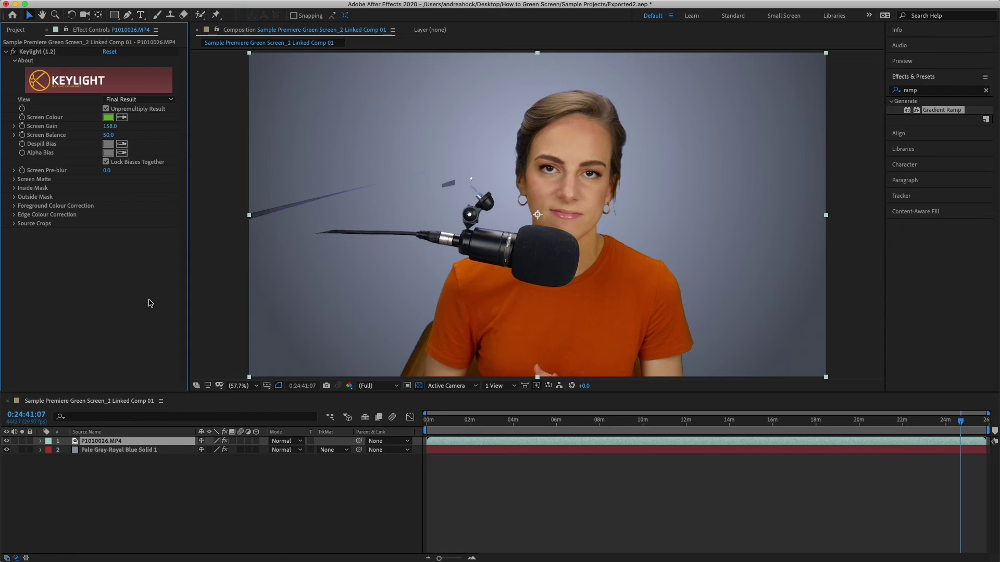
# Step: Save Exported2.aep with Cmd+S and minimize After Effects to return to Premiere Pro
pyautogui.press('super+s')
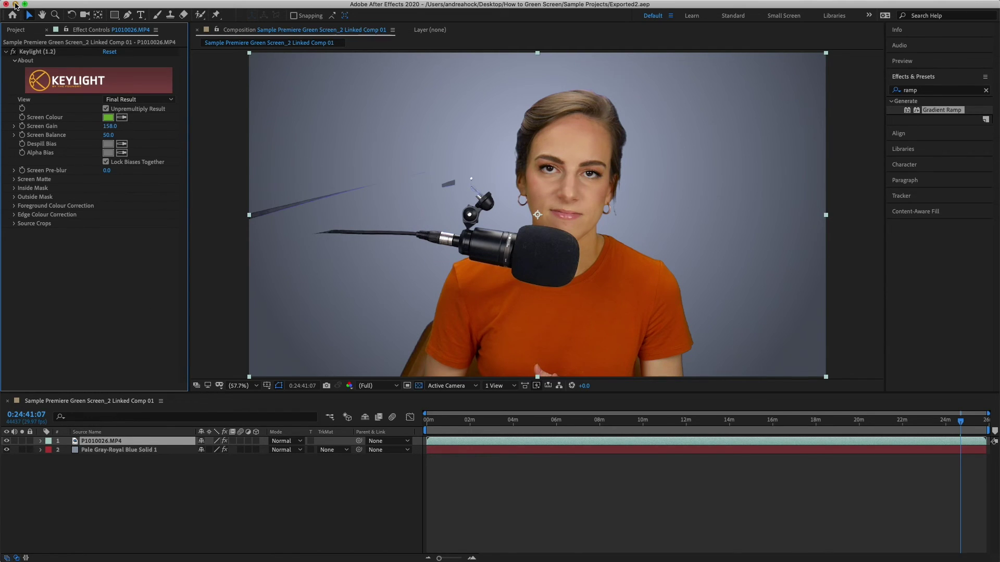
pyautogui.click(15, 4)
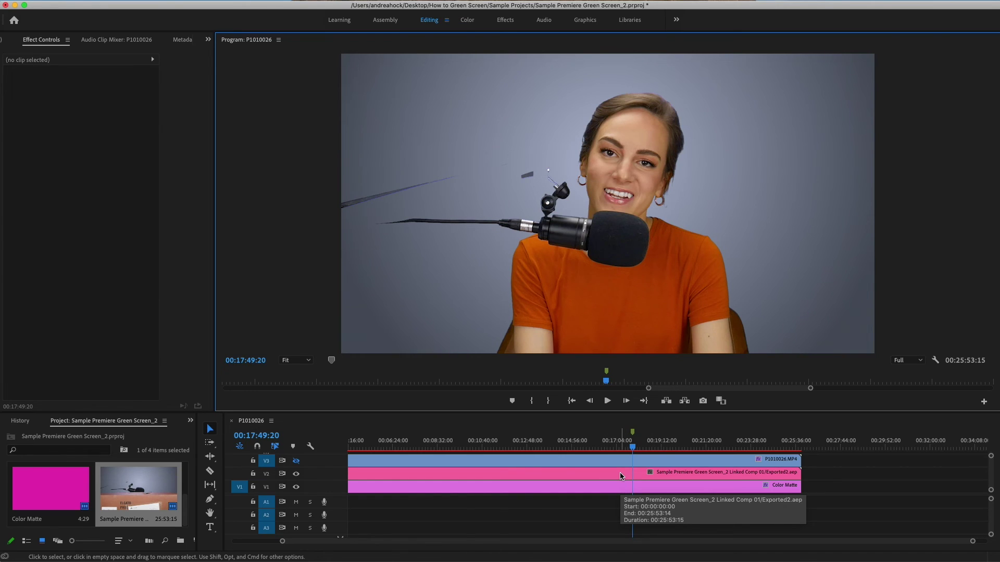
# Step: Select the linked Exported2.aep clip on V2, showing only Motion, Opacity and Time Remapping
pyautogui.click(620, 476)
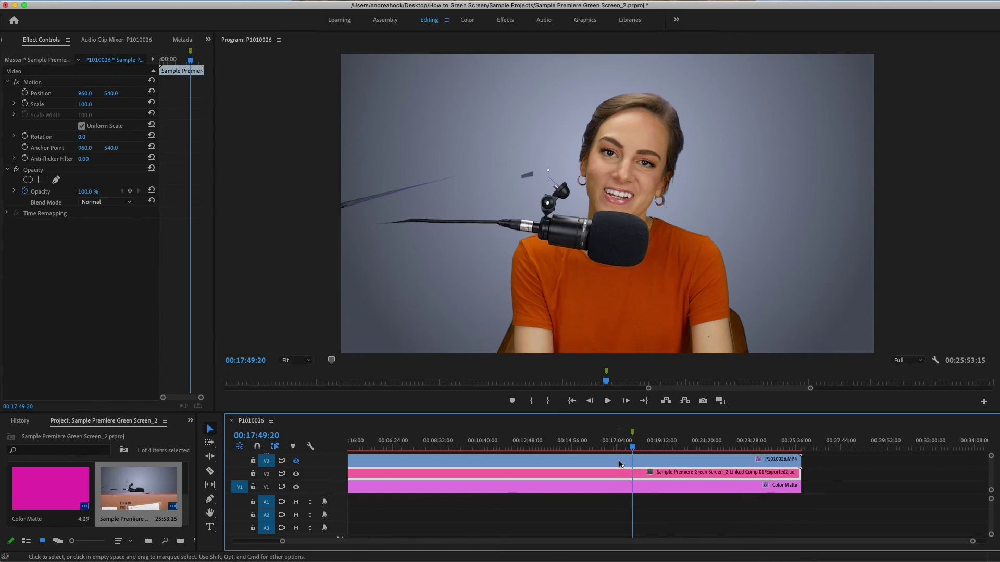